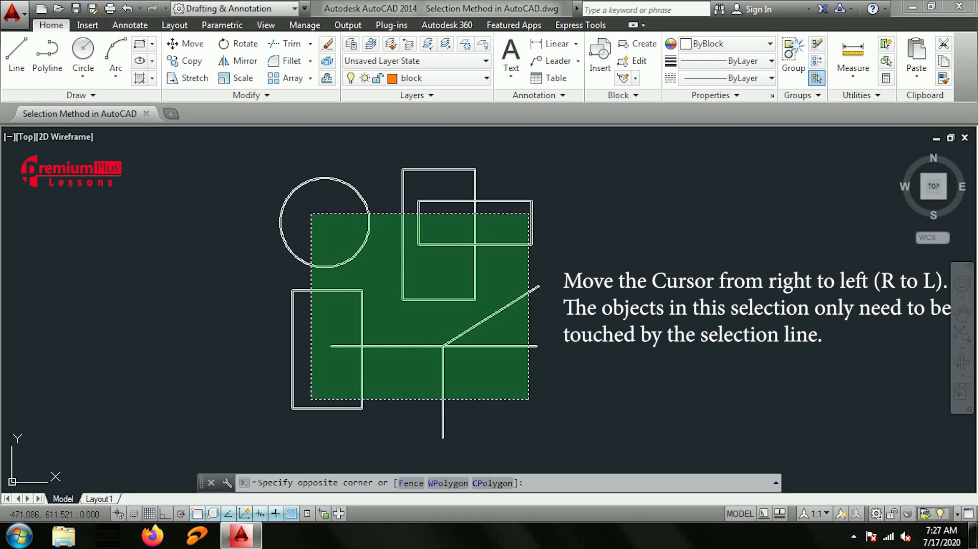
- Select all the shapes with a crossing window, clear them, and crossing-select only the three connected lines before clearing again
click(312, 214)
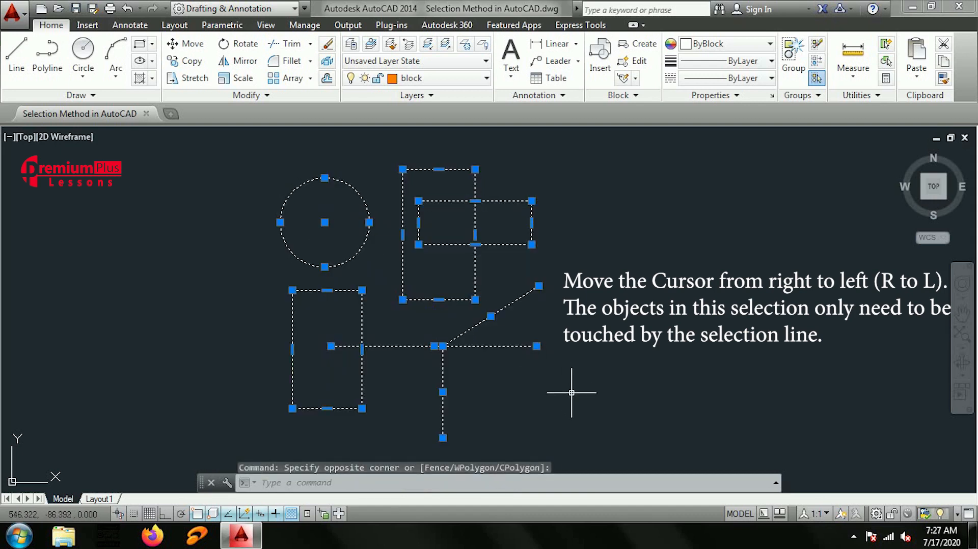
key(Escape)
click(508, 381)
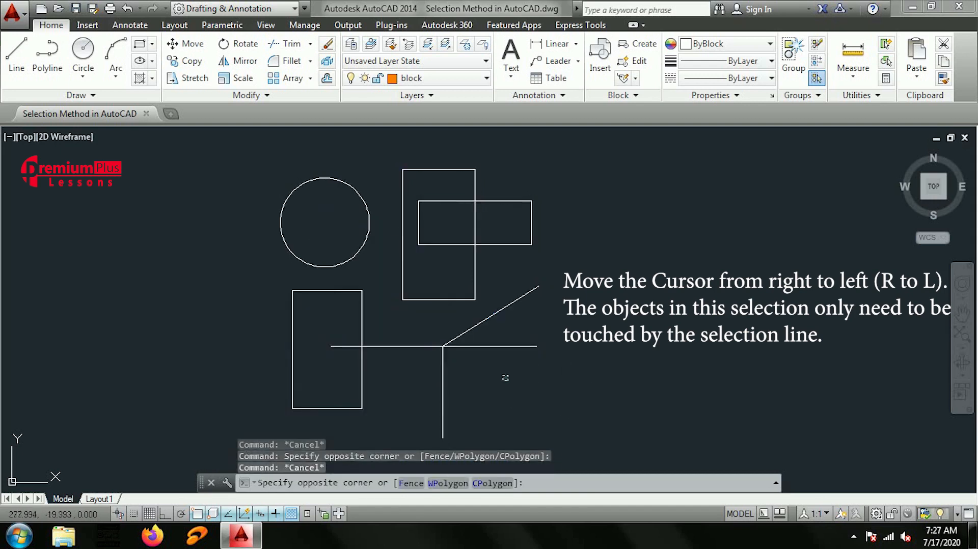
click(406, 312)
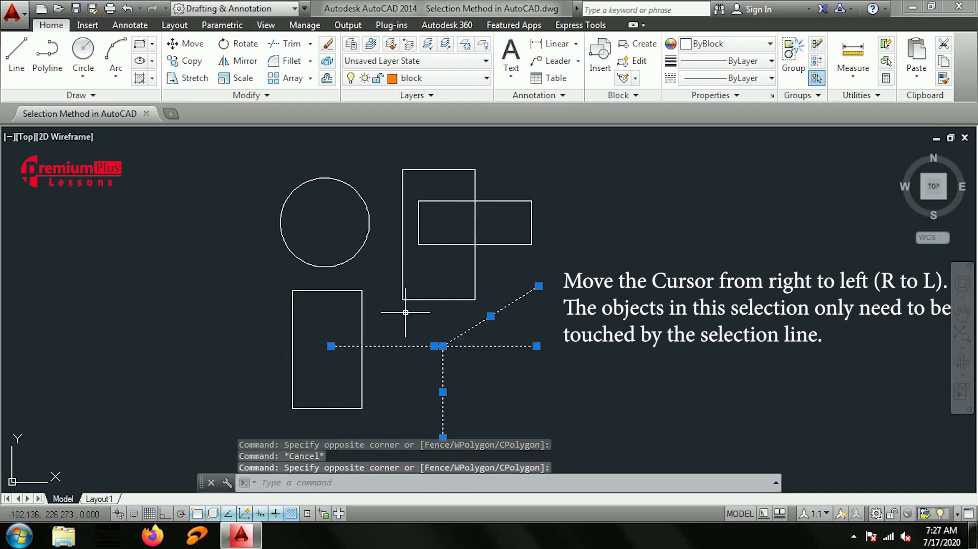
key(Escape)
- Use crossing windows to select the two overlapping rectangles and separately the circle with the rectangle below it, clearing each selection
click(511, 271)
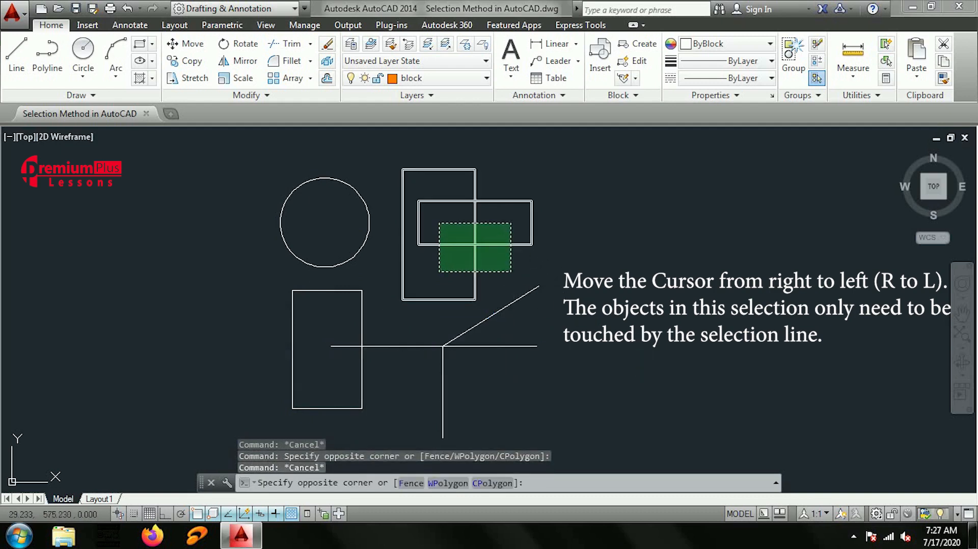
click(434, 220)
key(Escape)
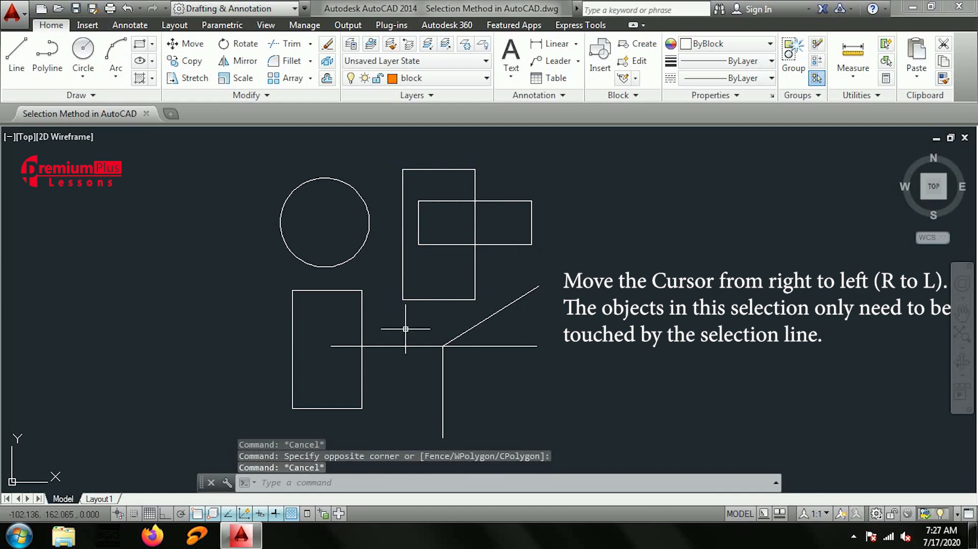
click(344, 326)
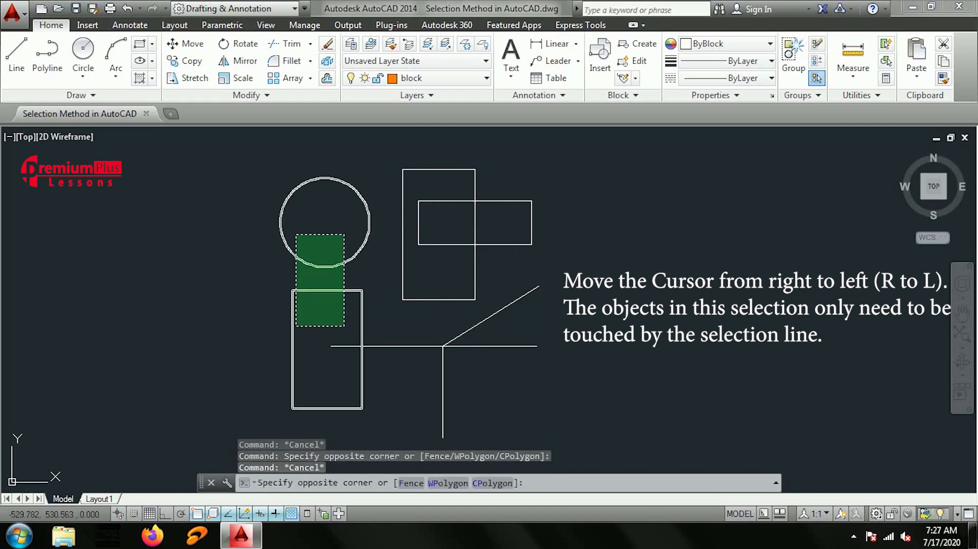
click(296, 234)
key(Escape)
- Crossing-select the circle with the two overlapping rectangles, then crossing-select every shape in the drawing, clearing each selection
click(438, 286)
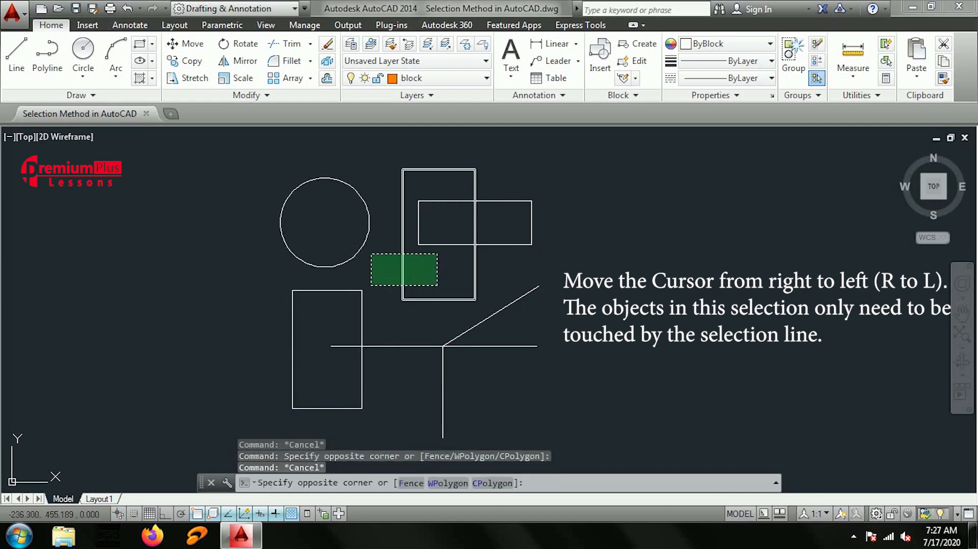
click(312, 228)
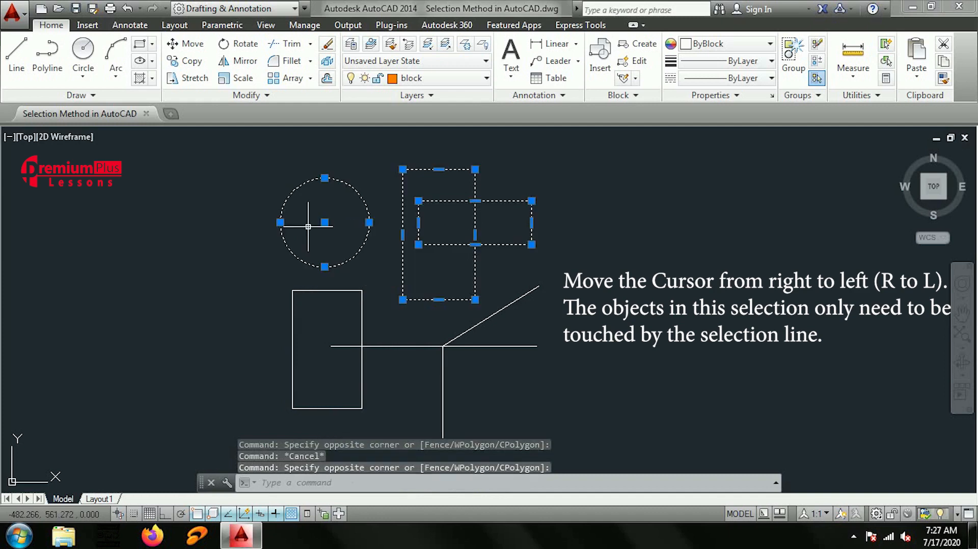
key(Escape)
click(686, 459)
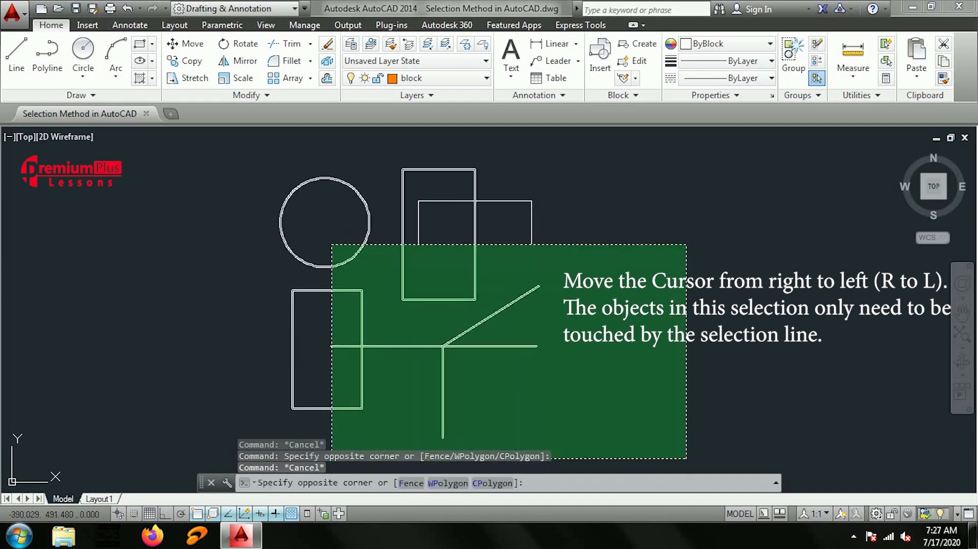
click(156, 141)
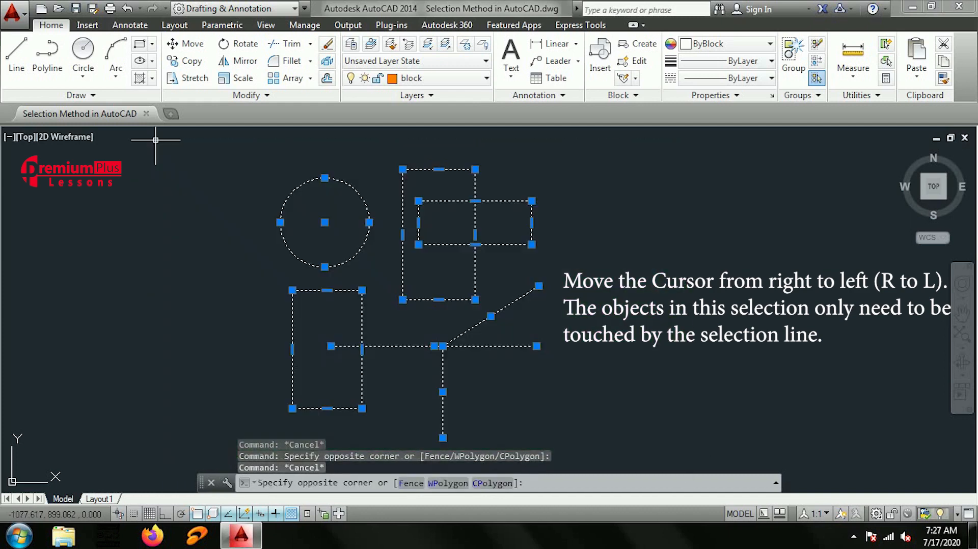
key(Escape)
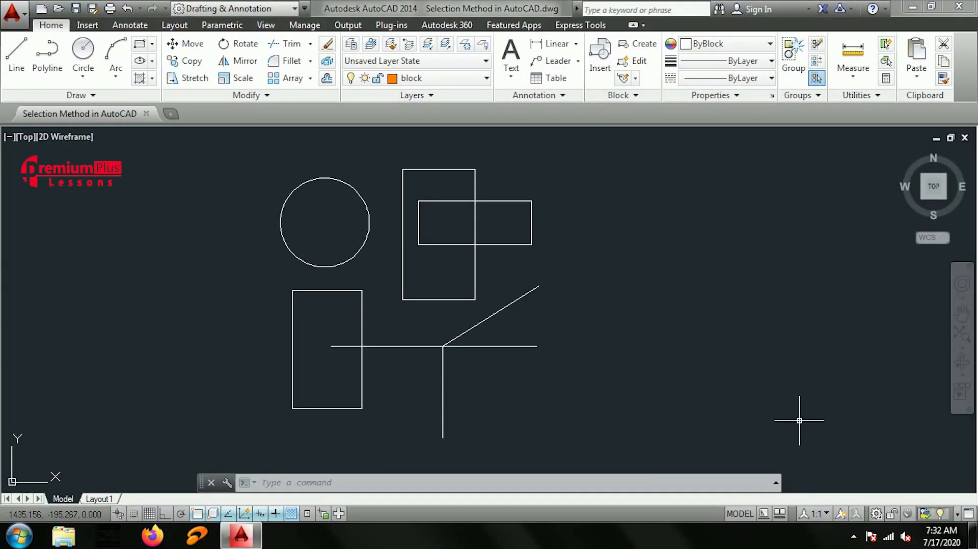
- Enclose the three connected lines in a left-to-right selection window starting inside the circle, and clear the selection
click(319, 222)
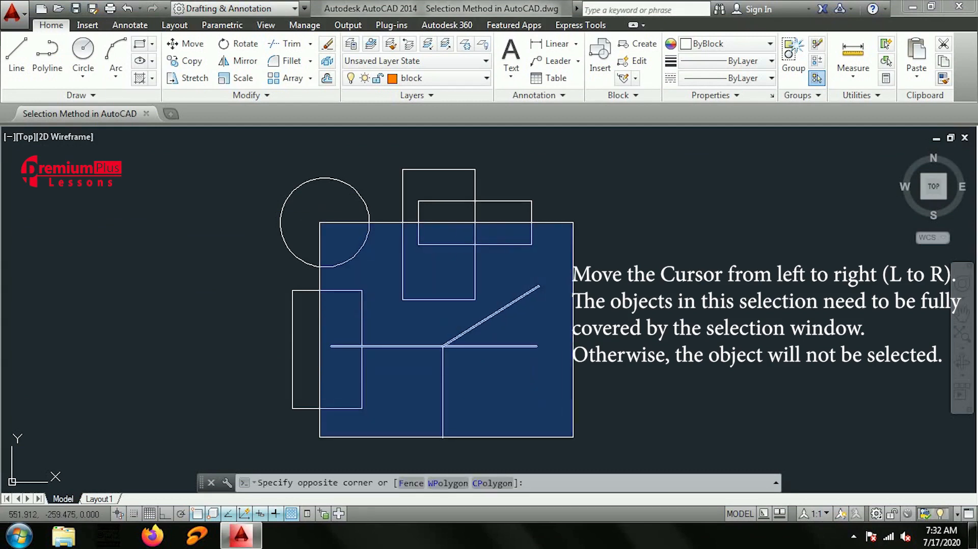
click(590, 455)
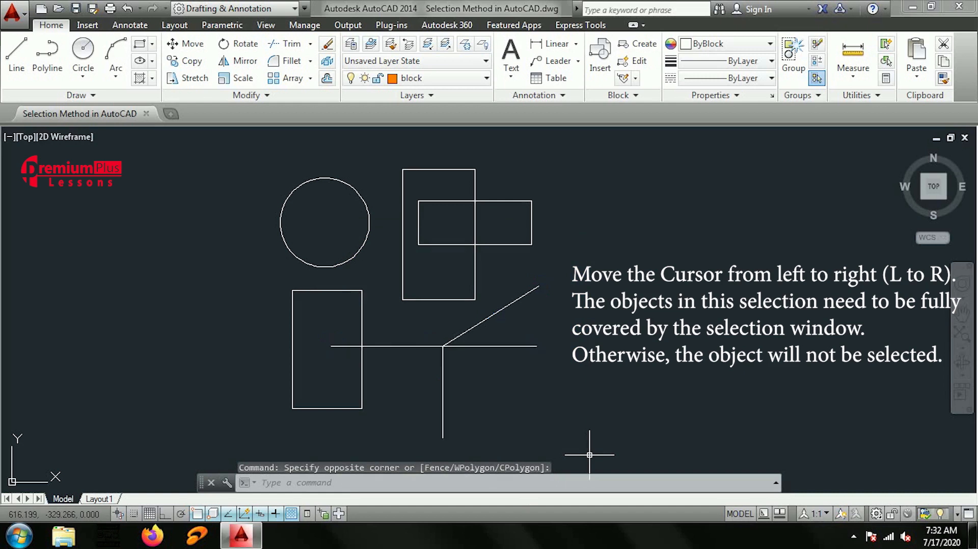
key(Escape)
- Window-select the circle with the tall upper rectangle, then window-select the two overlapping rectangles, clearing each selection
click(245, 149)
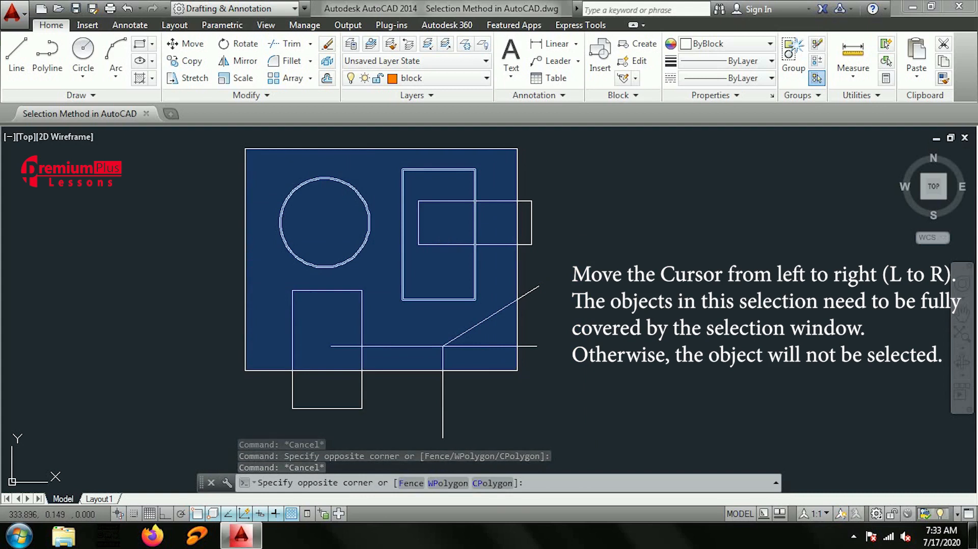
click(518, 371)
key(Escape)
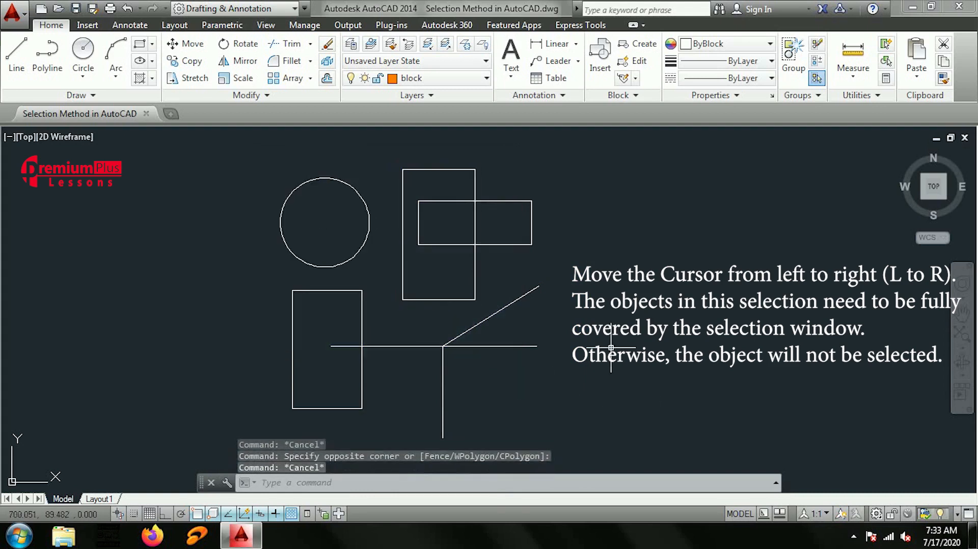
click(387, 143)
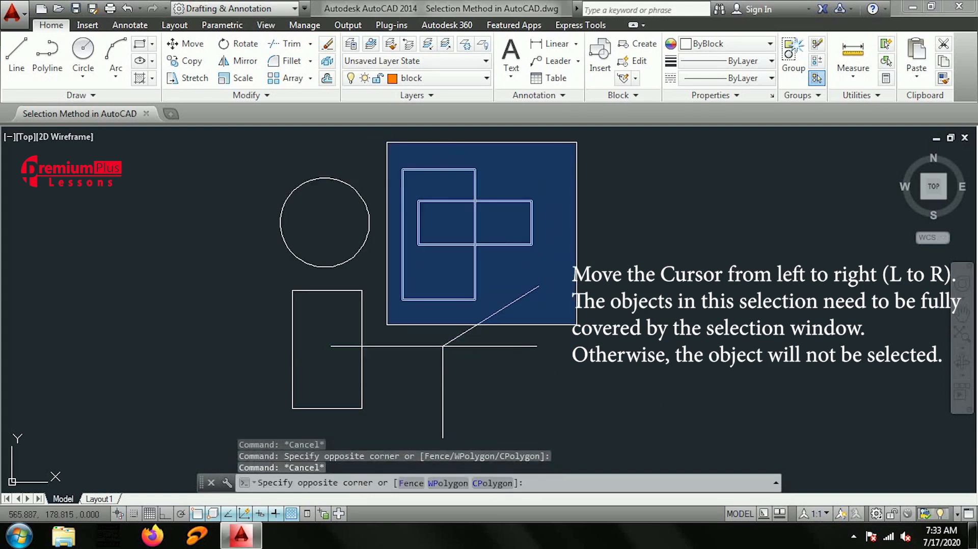
click(576, 325)
key(Escape)
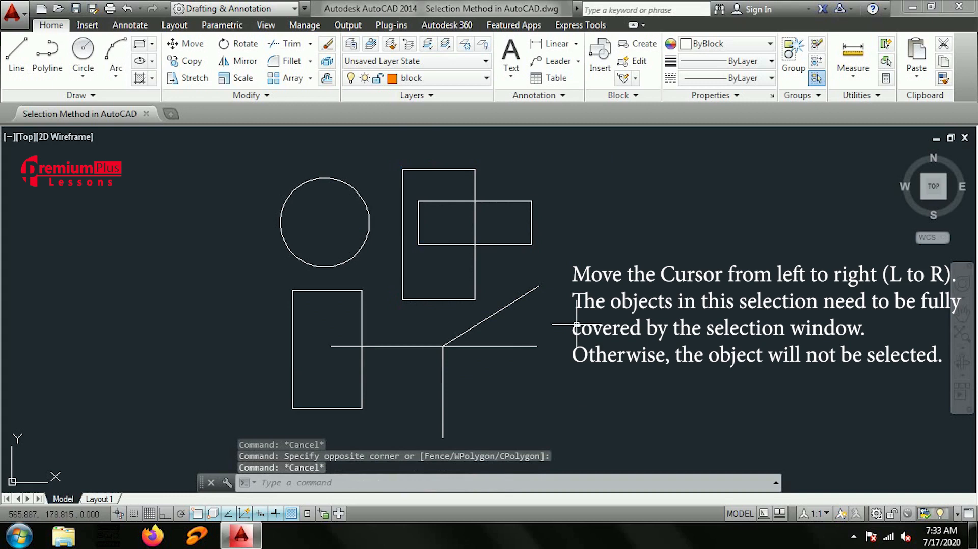
- Window-select the diagonal and vertical lines, clear them, and window-select the circle, the overlapping rectangles and the horizontal and diagonal lines
click(358, 274)
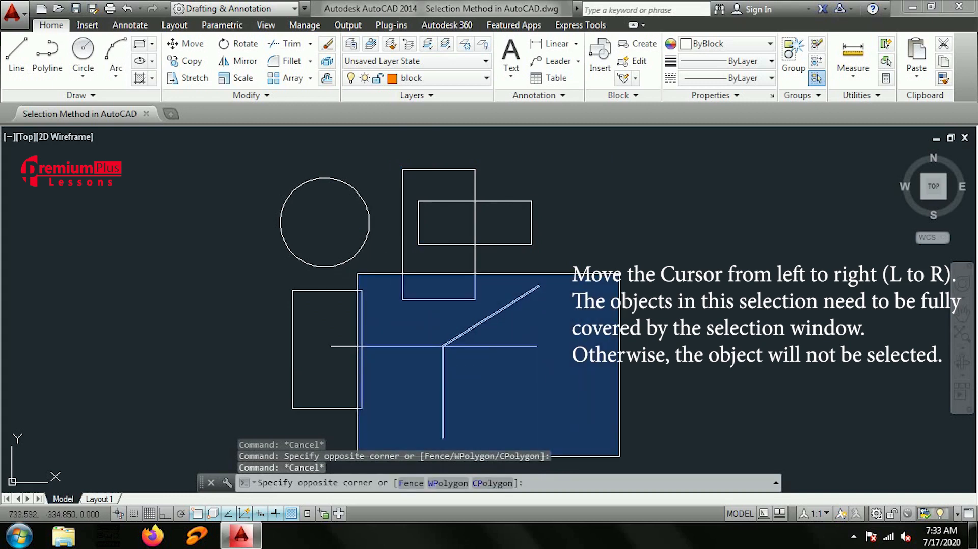
click(619, 456)
key(Escape)
click(224, 137)
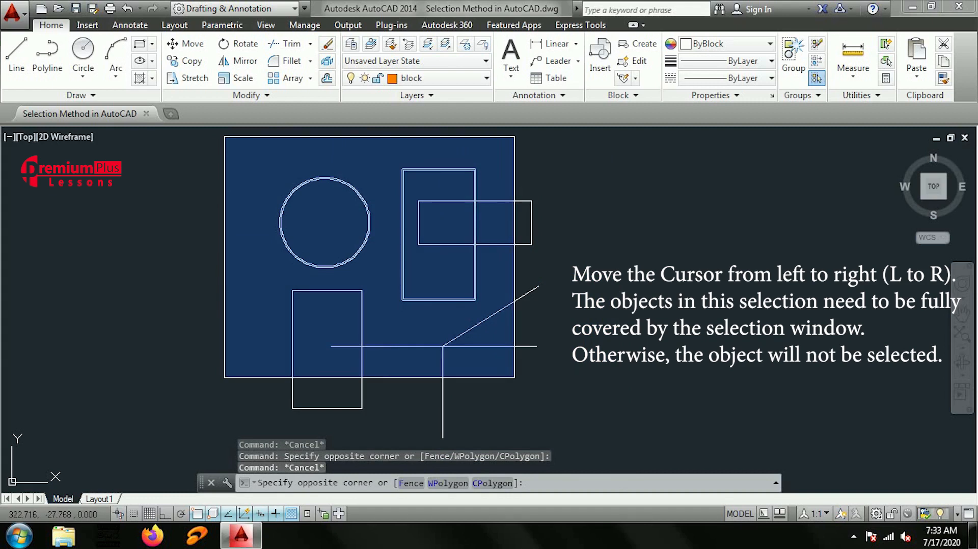
click(551, 399)
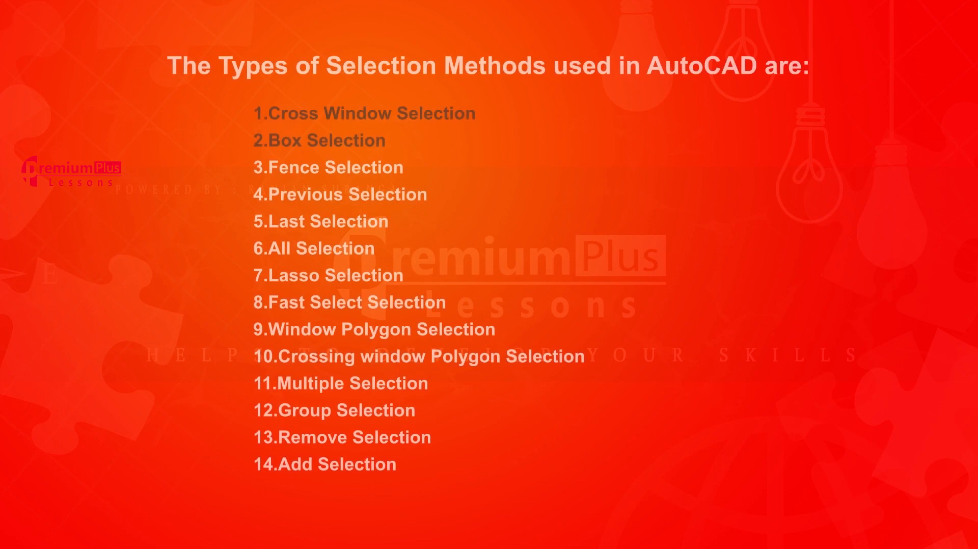
click(351, 178)
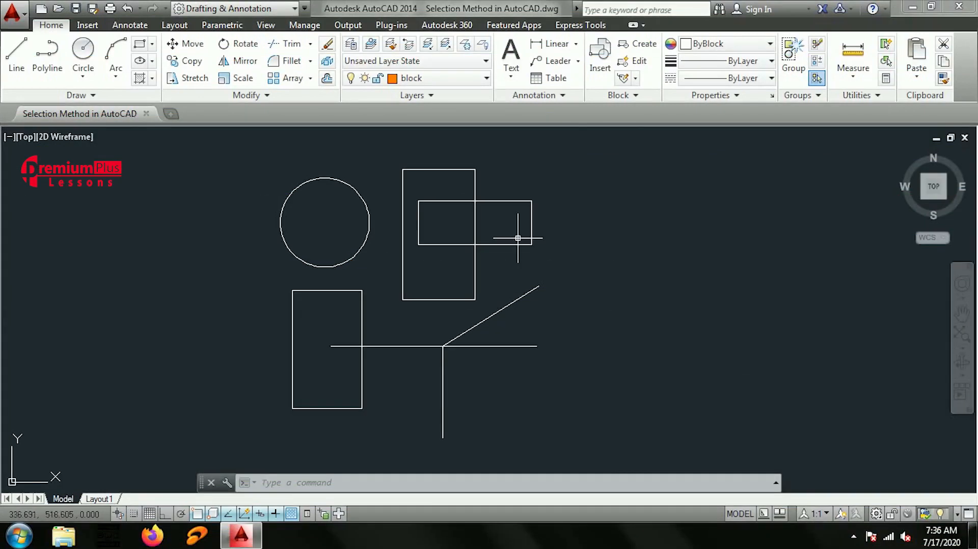
- In the Move command, fence-select the overlapping rectangles, the horizontal and vertical lines, the lower rectangle and the circle, and cancel the command
click(188, 47)
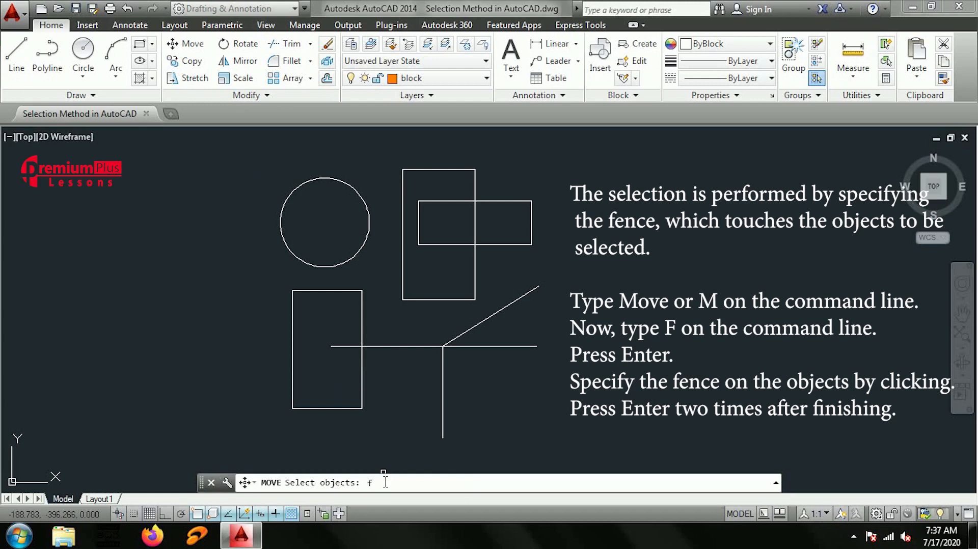
key(Return)
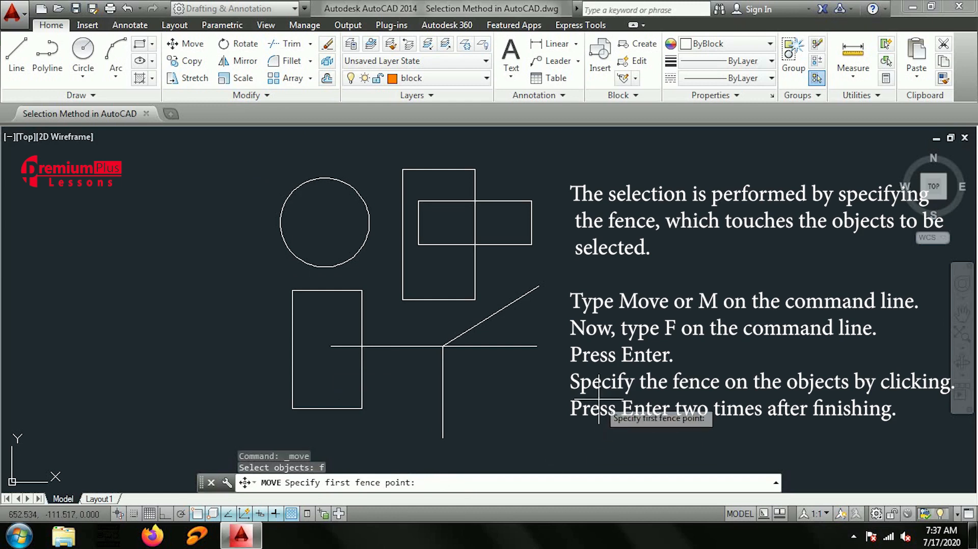
click(490, 215)
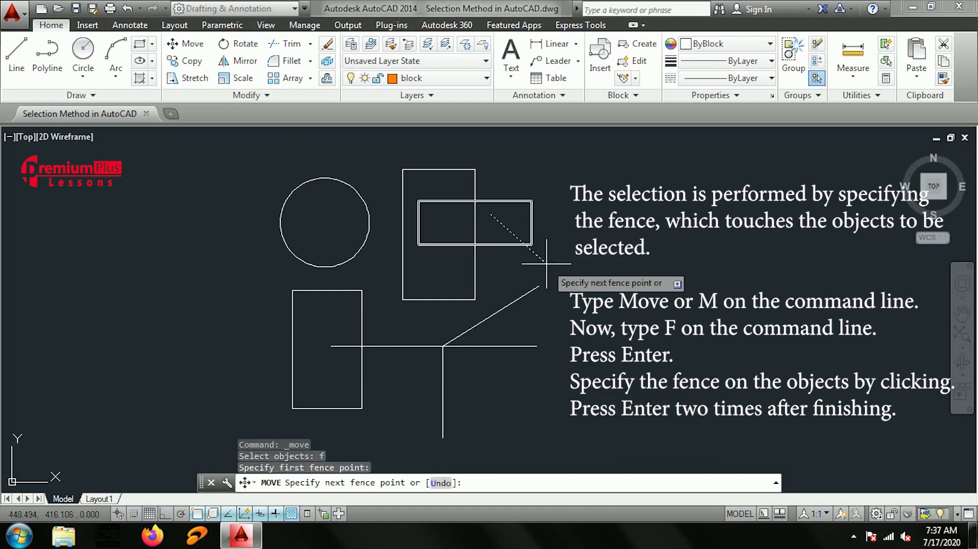
click(567, 301)
click(502, 326)
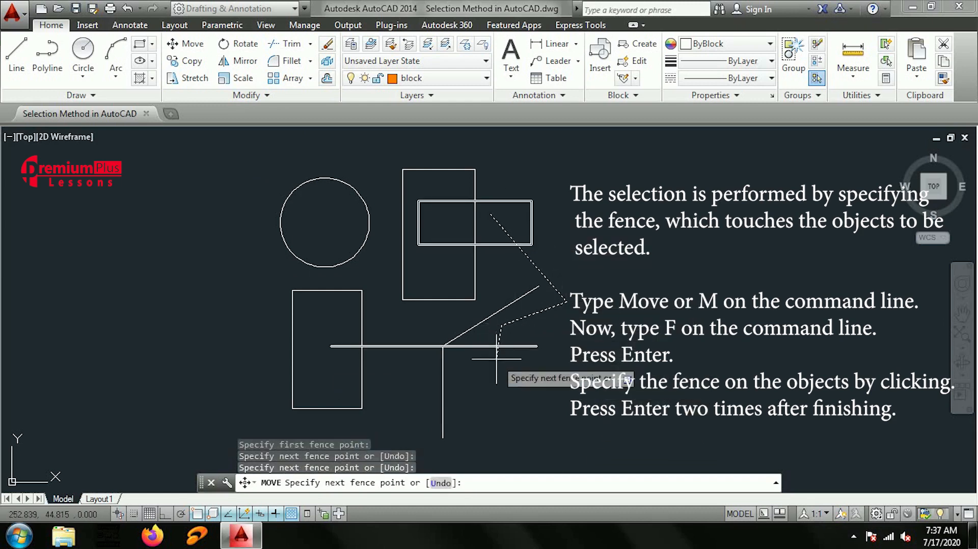
click(493, 389)
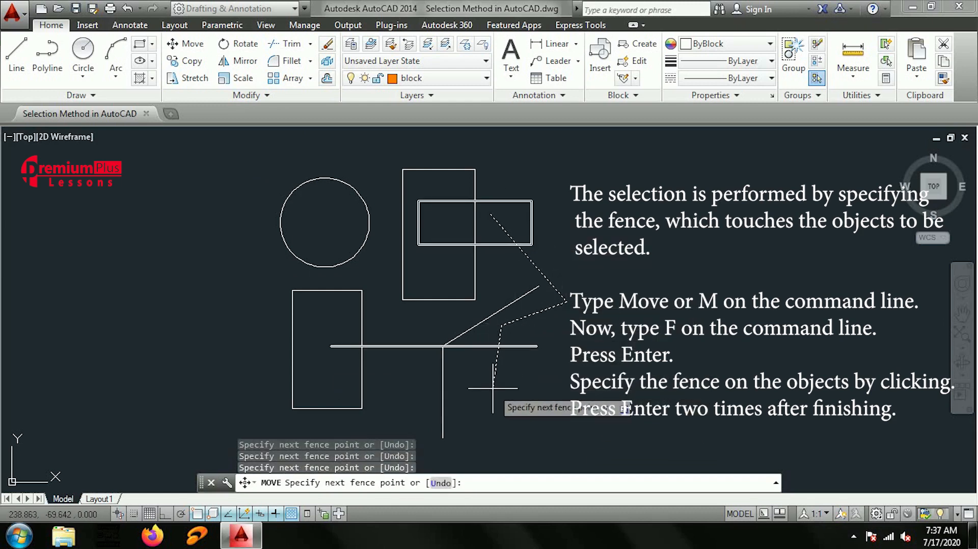
click(321, 366)
click(315, 236)
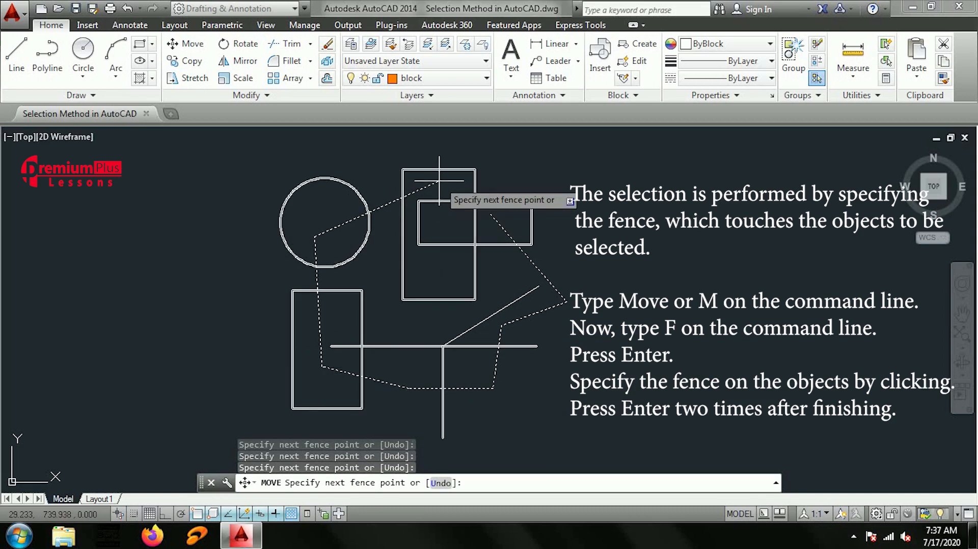
key(Return)
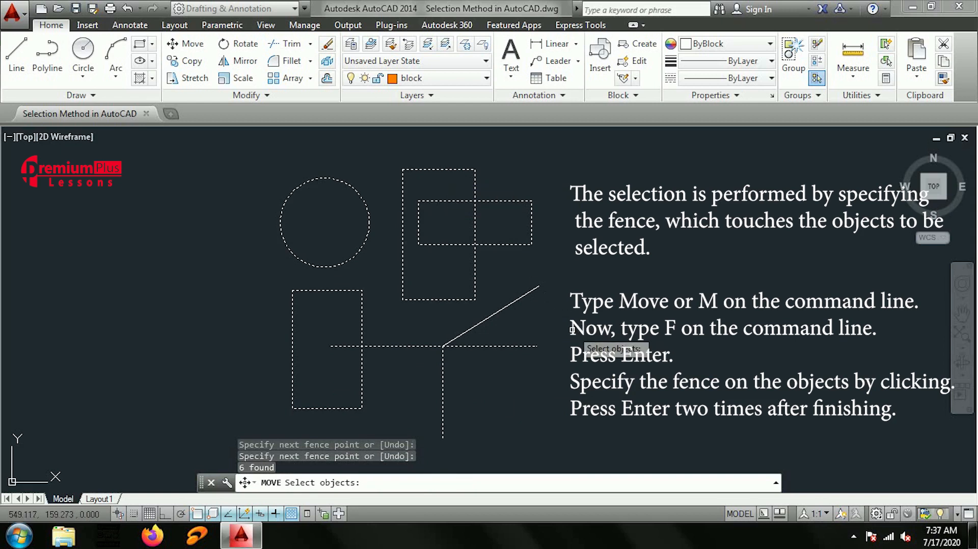
key(Escape)
- Repeat Move with a Fence selection through the two overlapping rectangles and the horizontal and diagonal lines, and cancel the command
key(Return)
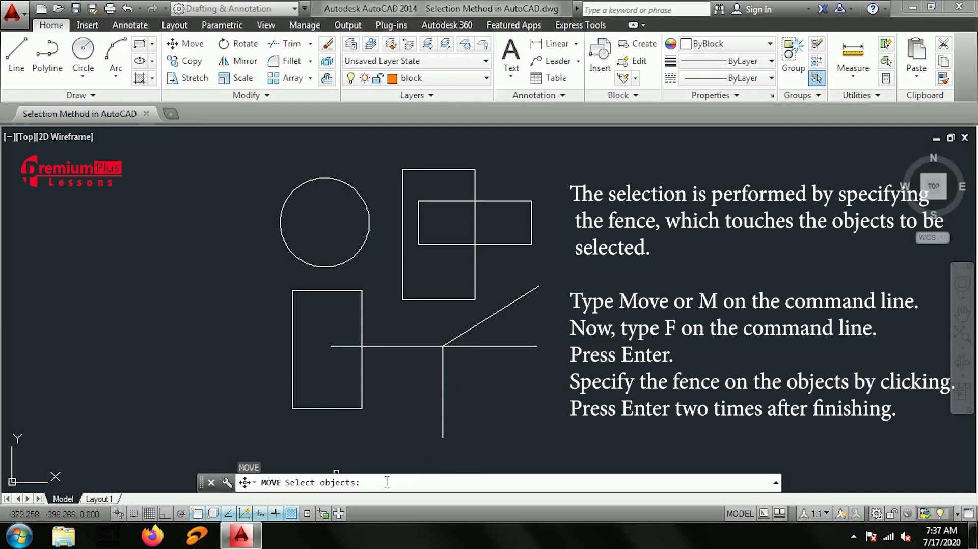
text(f)
key(Return)
click(521, 263)
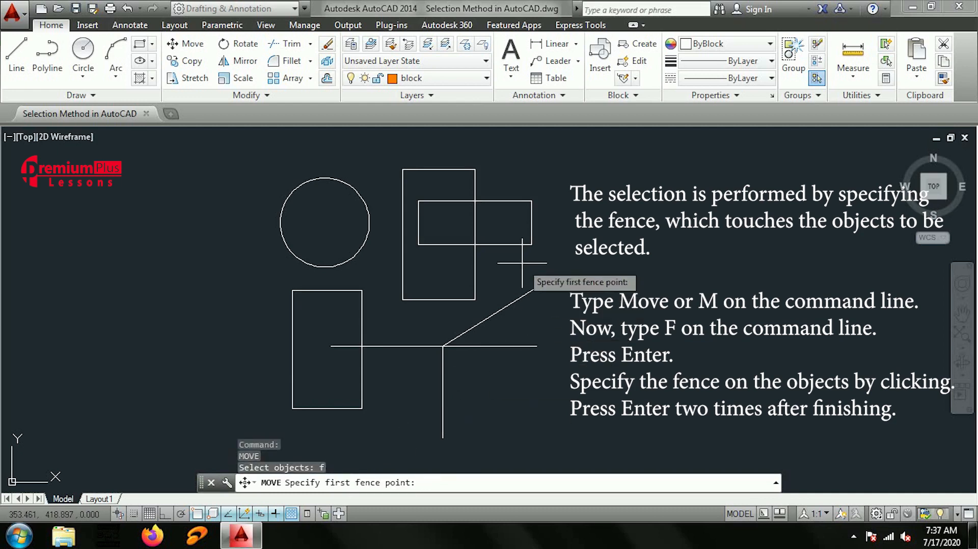
click(451, 217)
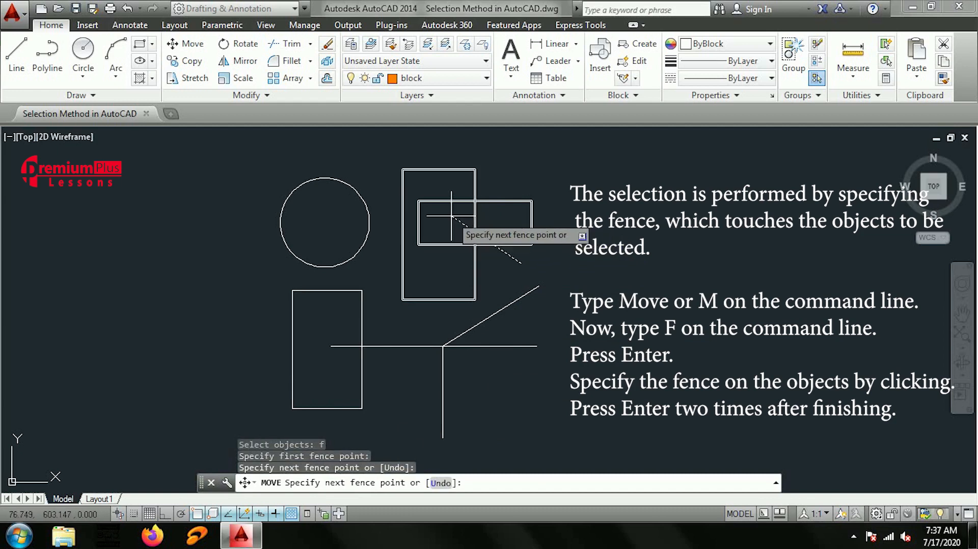
click(383, 271)
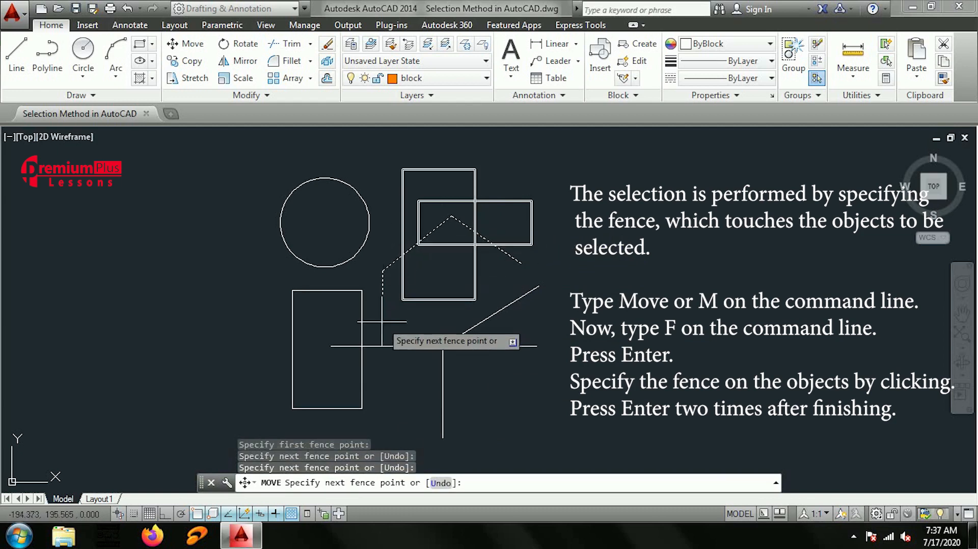
click(386, 371)
click(451, 313)
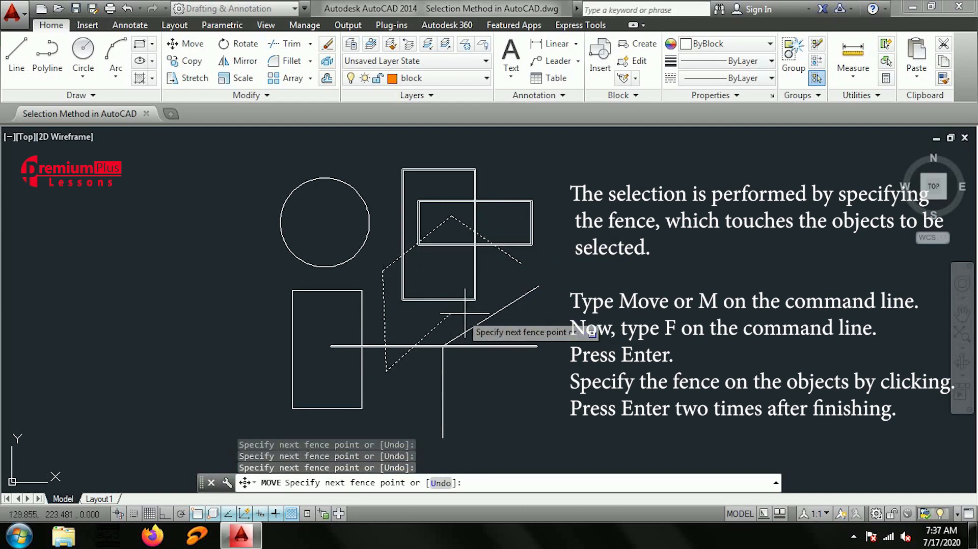
click(582, 332)
key(Return)
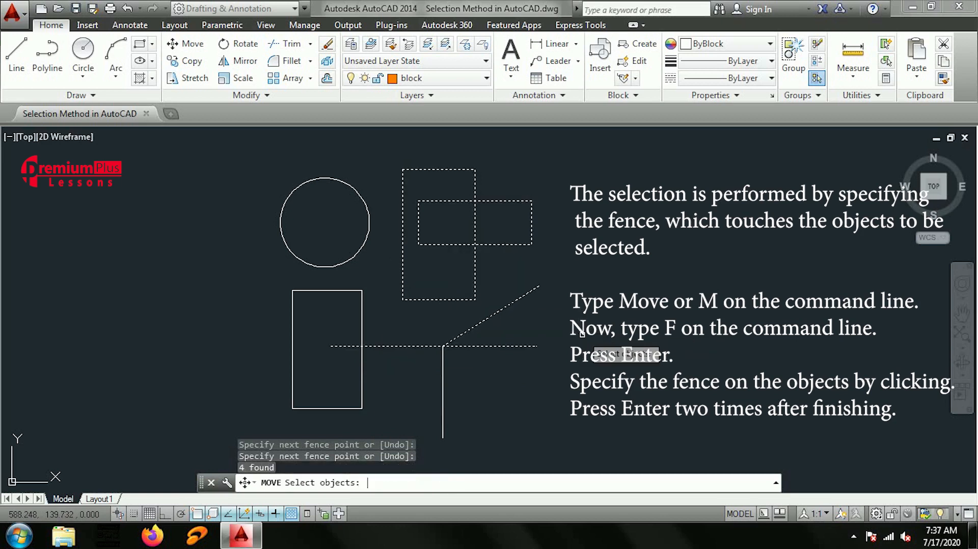
key(Escape)
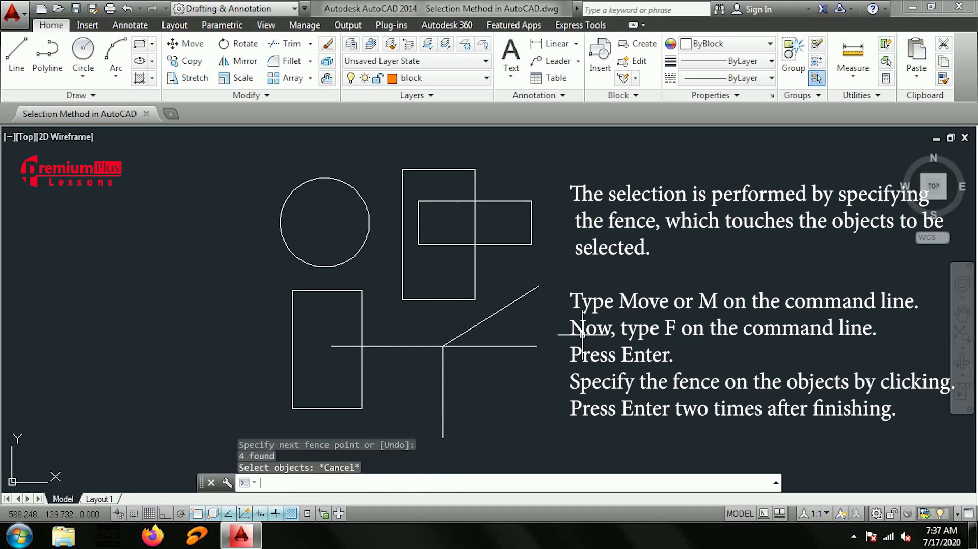
- Repeat Move and fence-select the two overlapping rectangles and the horizontal and diagonal lines with a bent fence
key(Return)
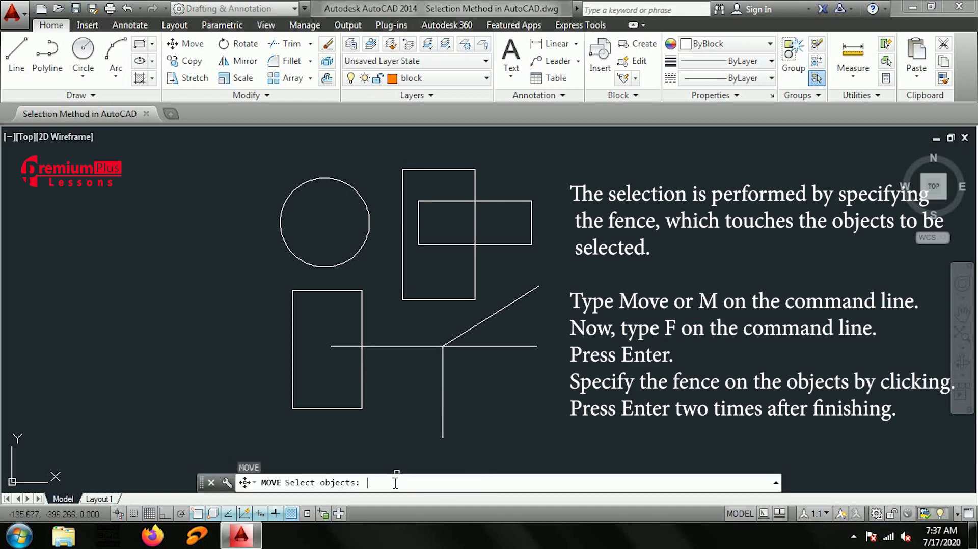
text(f)
key(Return)
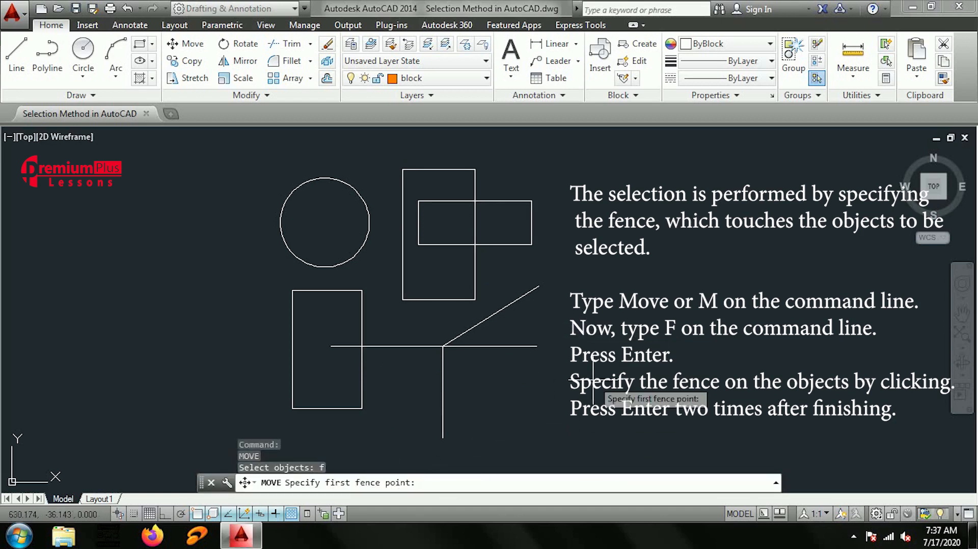
click(438, 151)
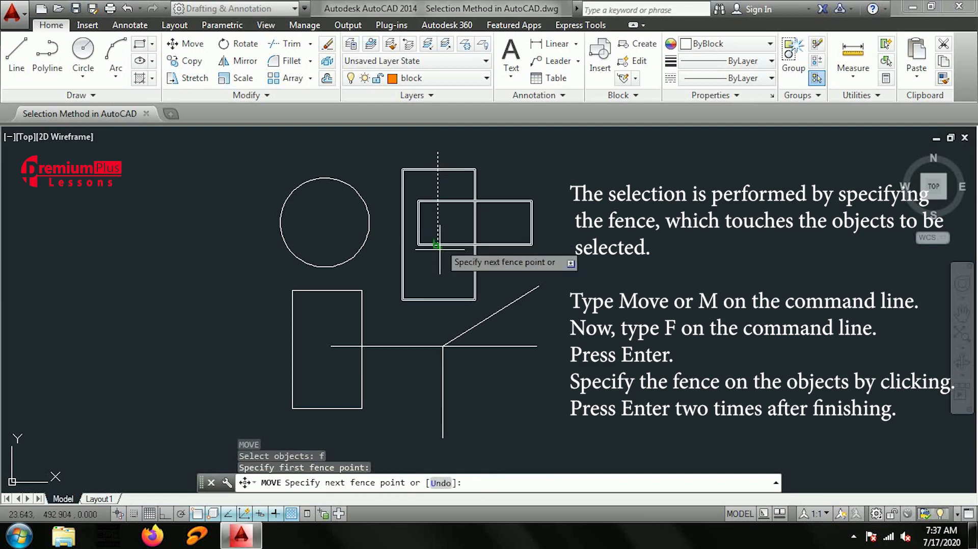
click(433, 326)
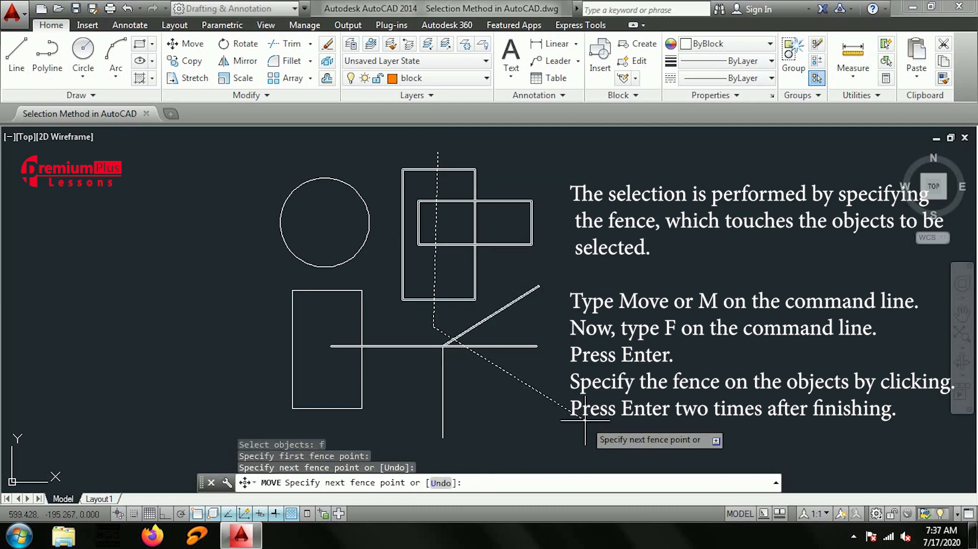
click(585, 421)
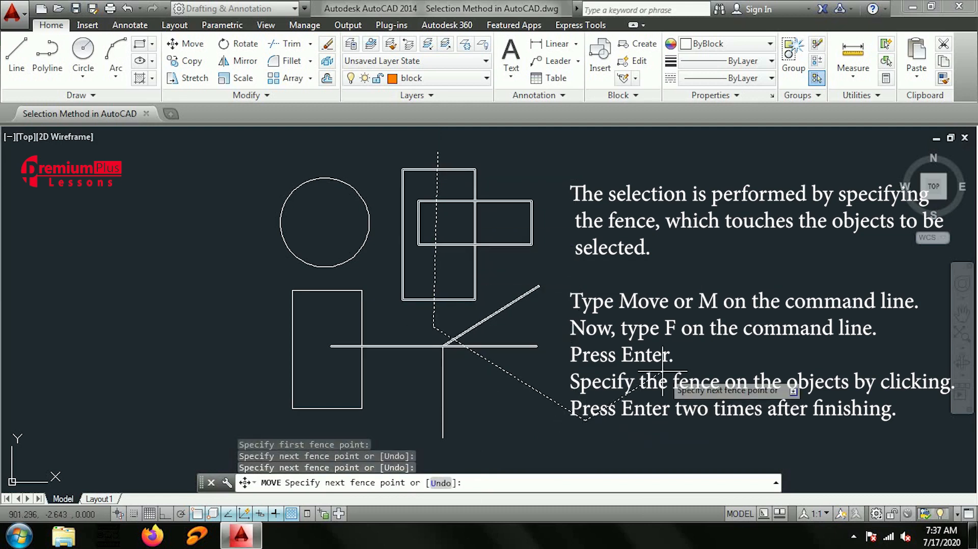
key(Return)
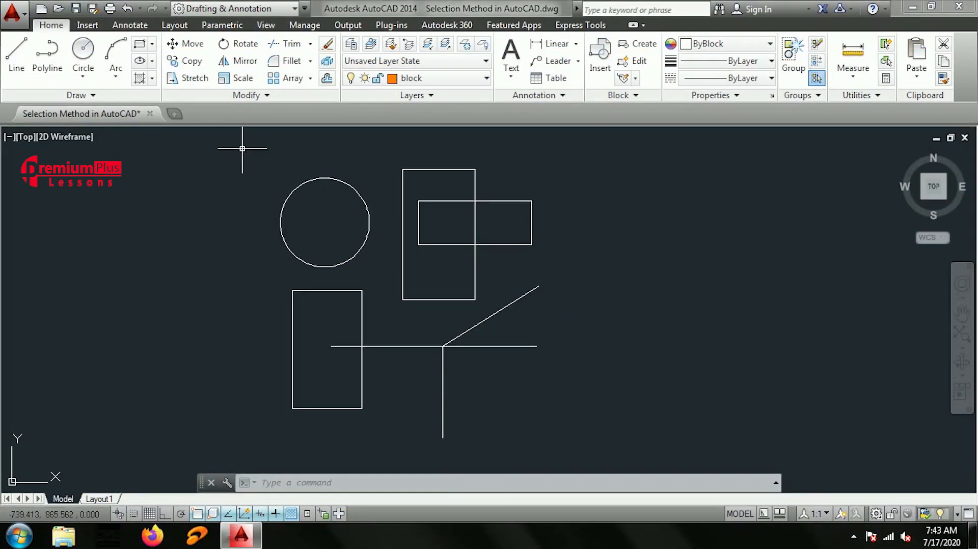
- In the Move command, recall the Previous selection, add the vertical line and the lower rectangle, and cancel at the base point
click(184, 46)
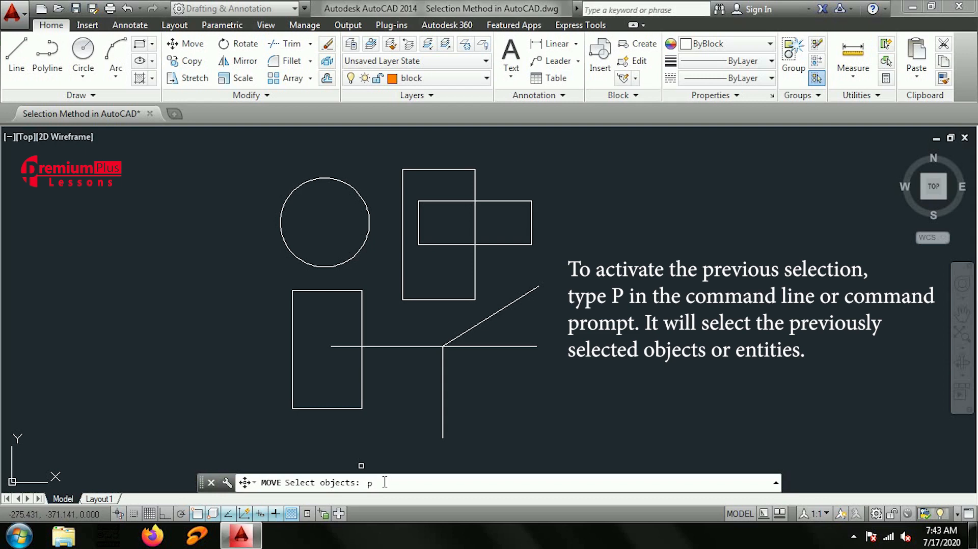
key(Return)
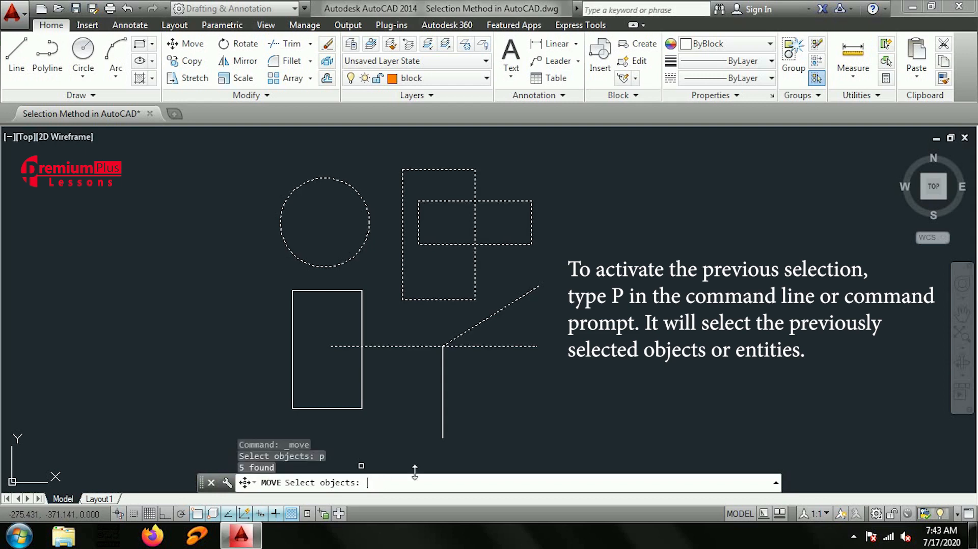
click(442, 383)
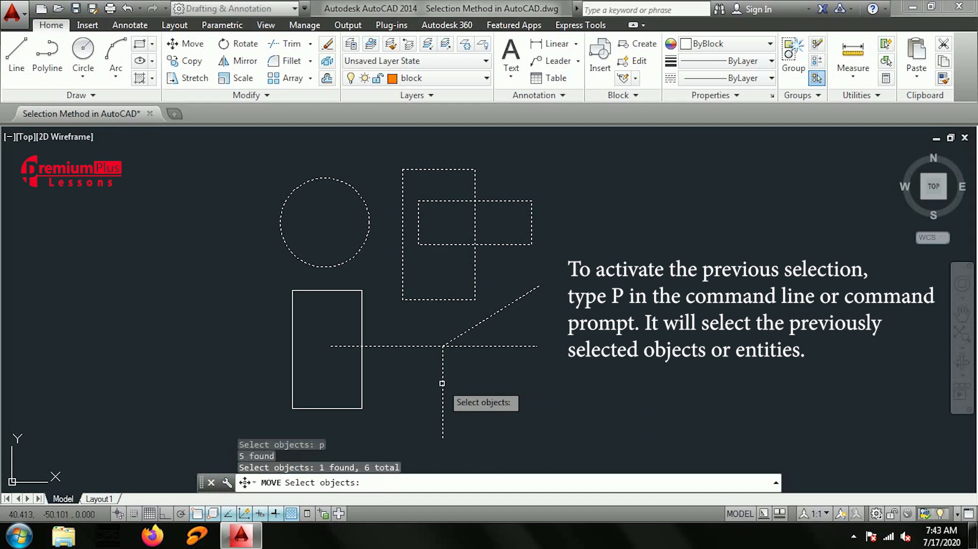
click(361, 370)
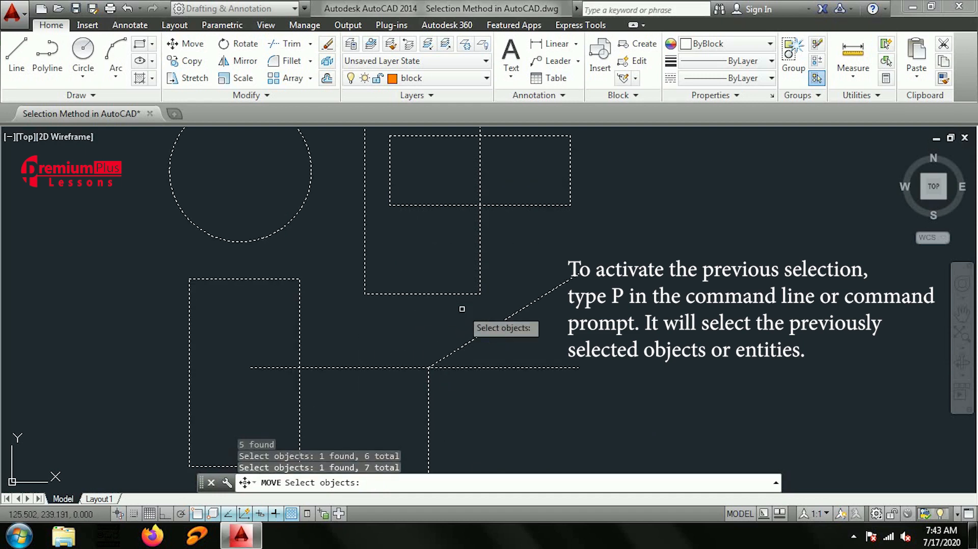
key(Return)
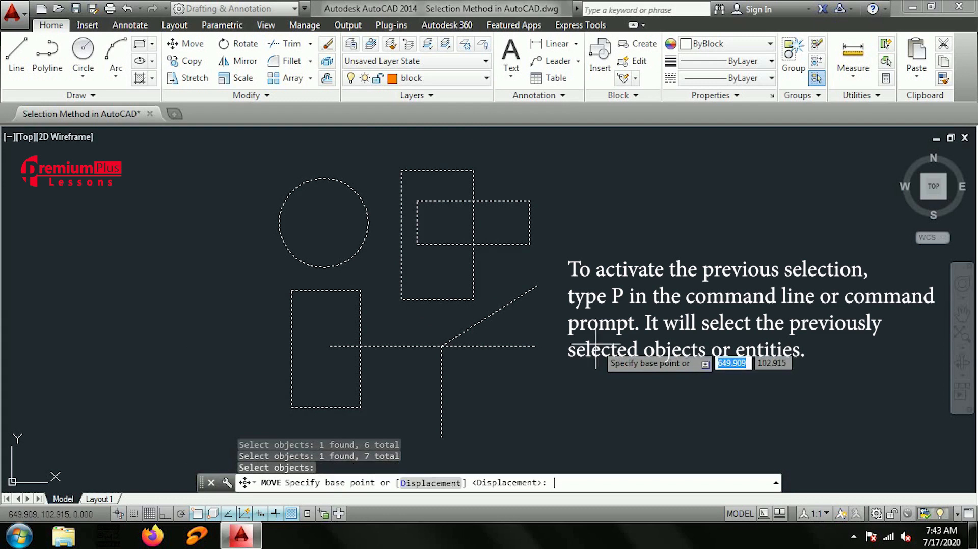
key(Escape)
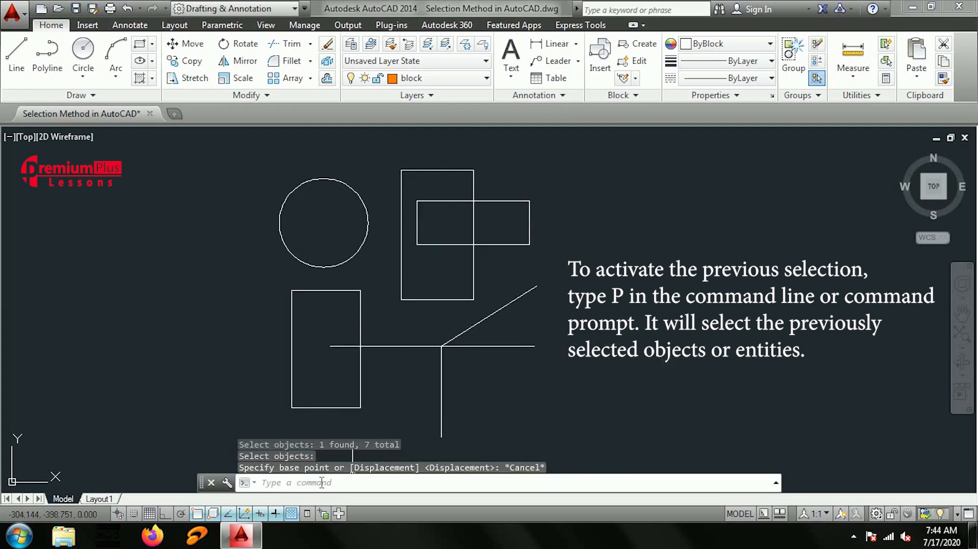
- Start Move again, select the objects with the Previous option (P), and cancel the command
click(186, 44)
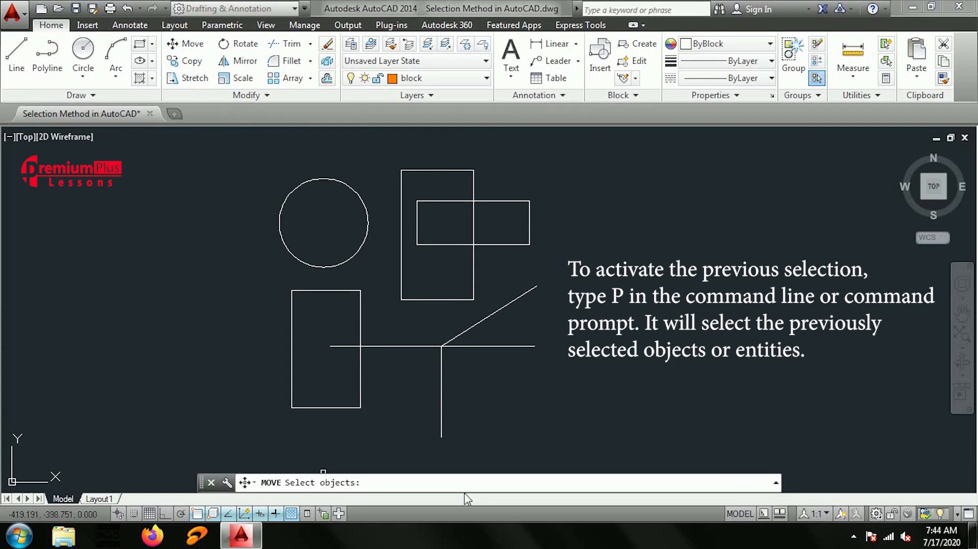
key(Return)
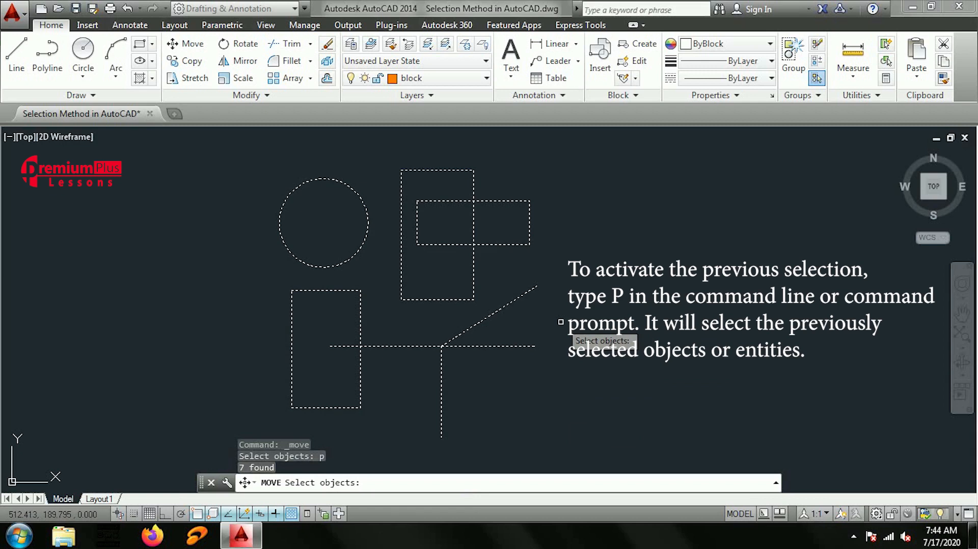
key(Escape)
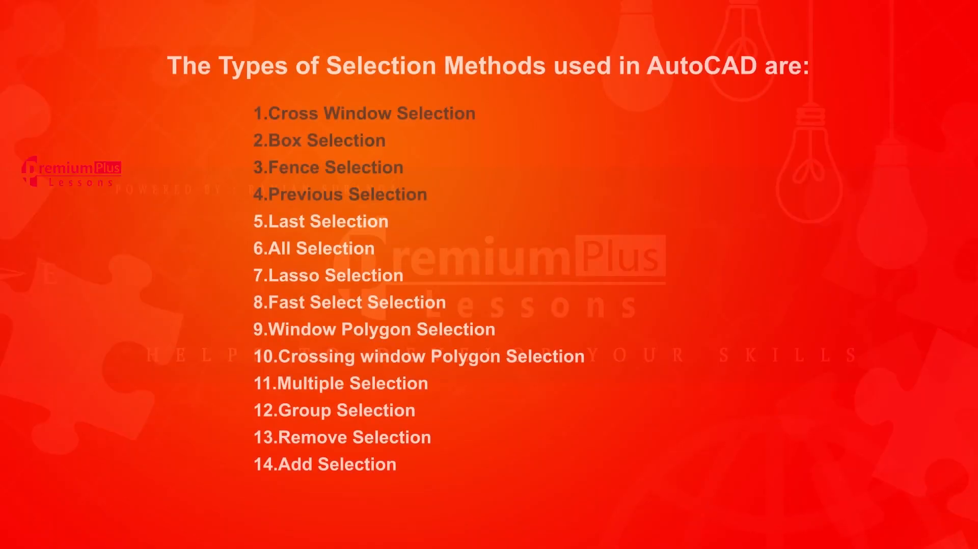
- In the Move command, select the most recently created object with the Last option (L), and cancel the command
click(334, 224)
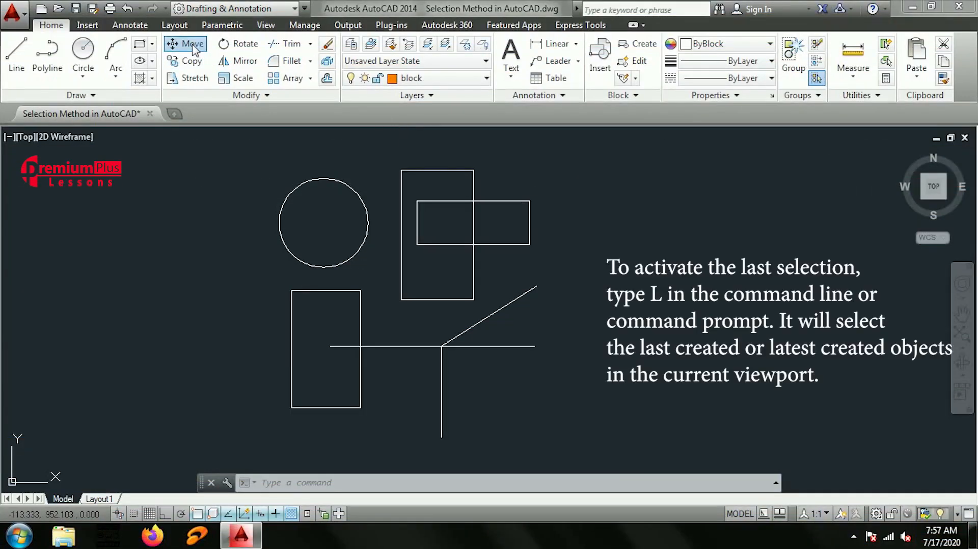
click(193, 44)
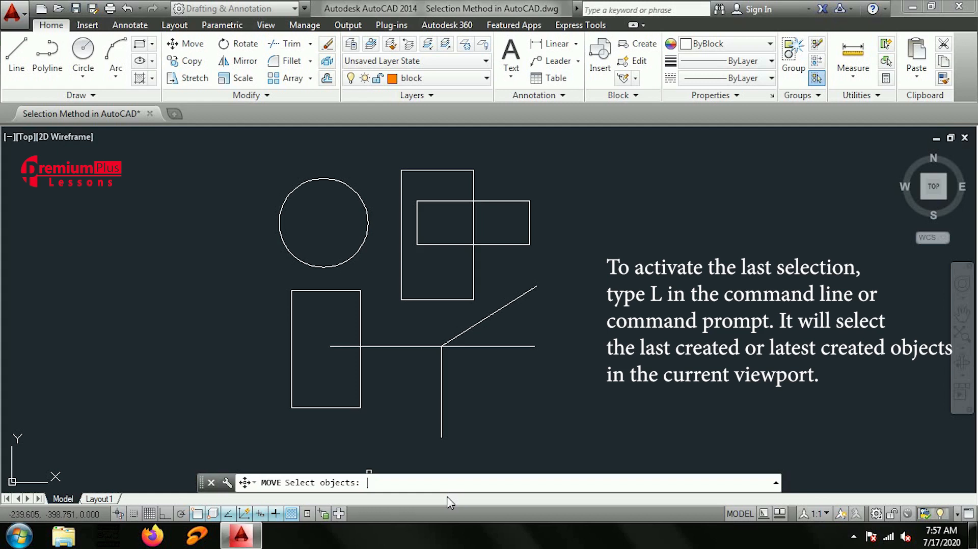
text(L)
key(Return)
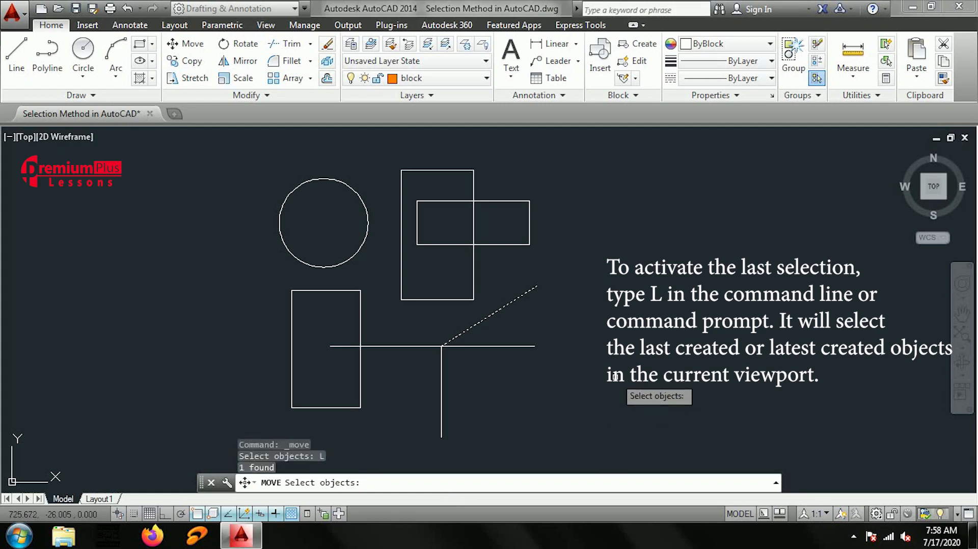
key(Escape)
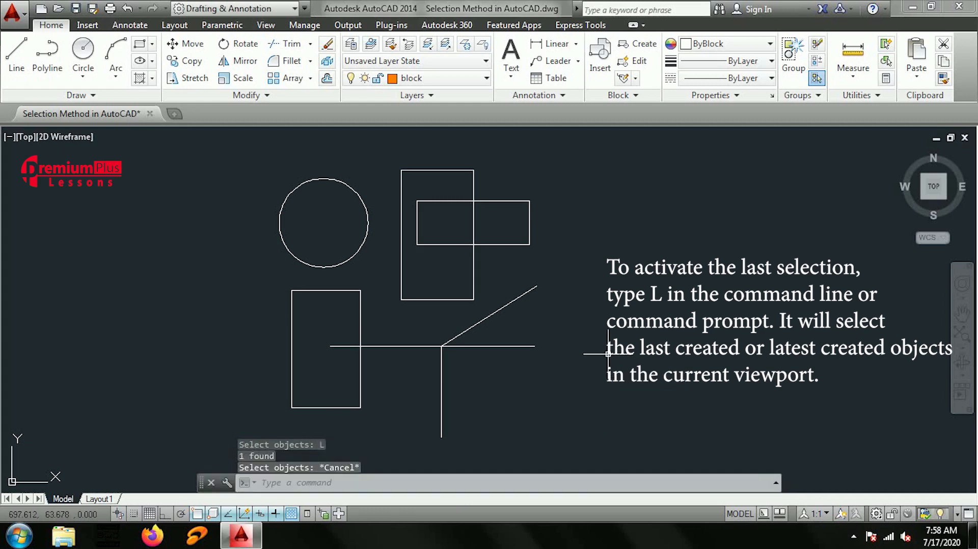
- Draw a small circle beside the overlapping rectangles, just beyond the upper end of the diagonal line
click(83, 51)
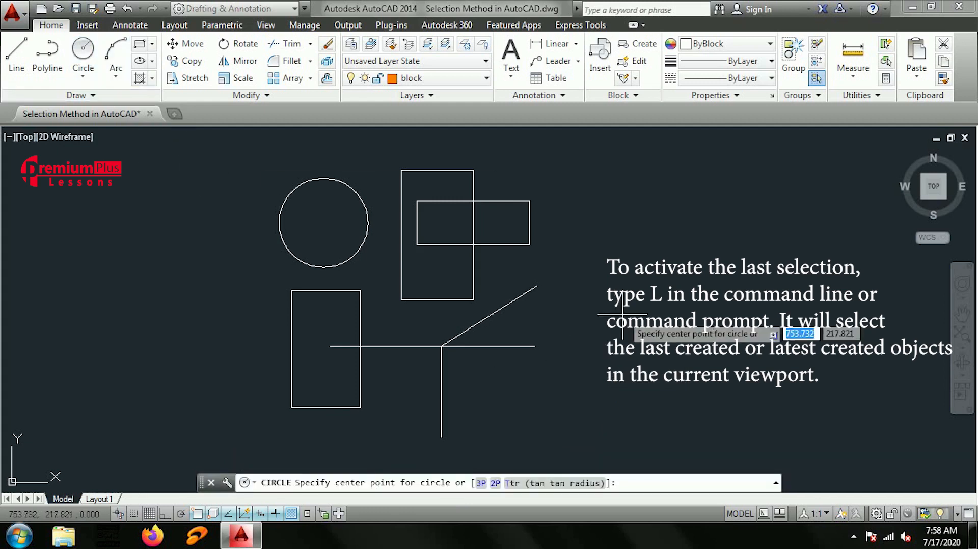
click(583, 260)
click(610, 283)
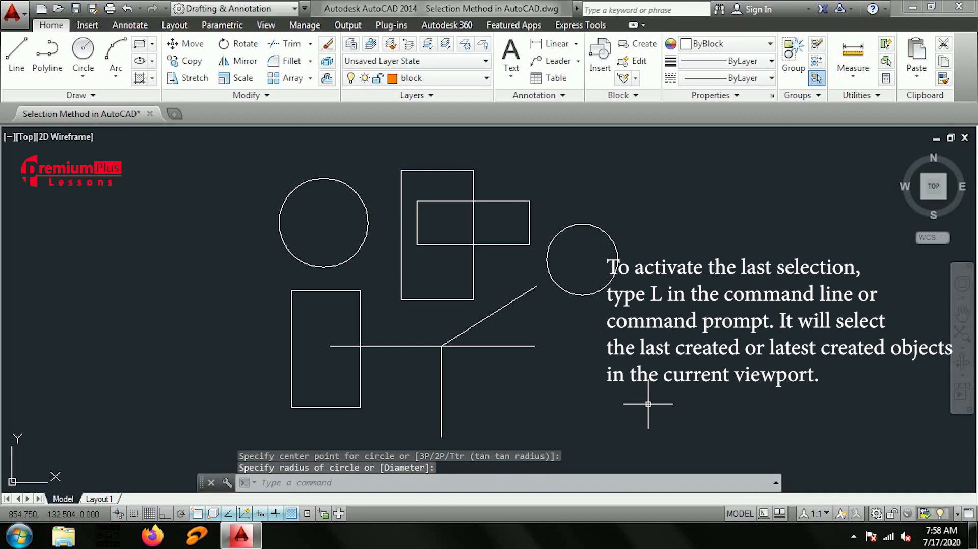
- In the Move command, select the newly drawn small circle with the Last option (L), and cancel the command
click(186, 44)
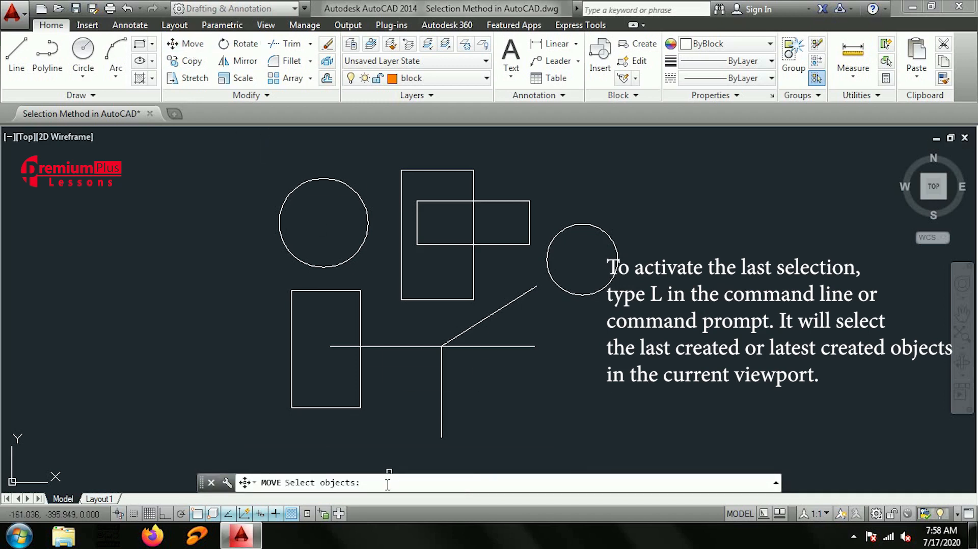
key(Return)
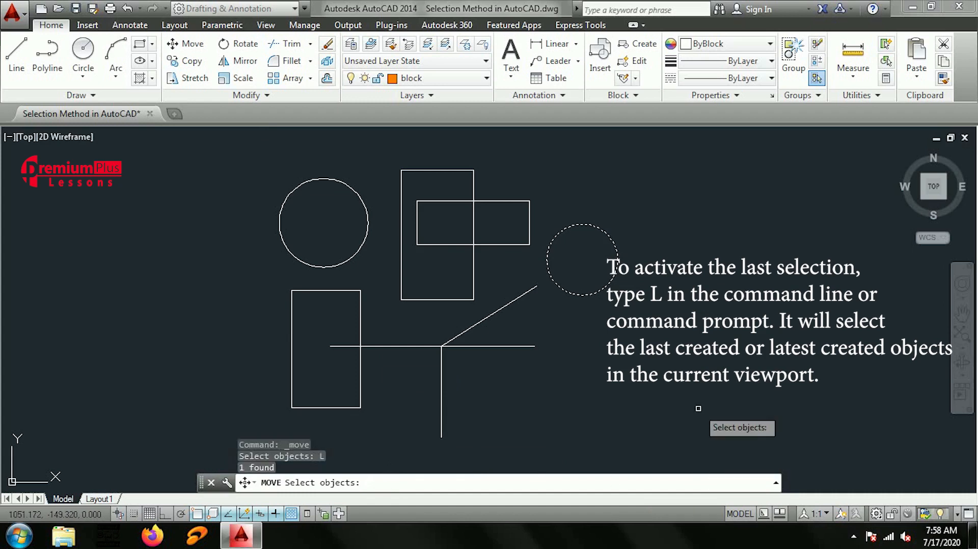
key(Escape)
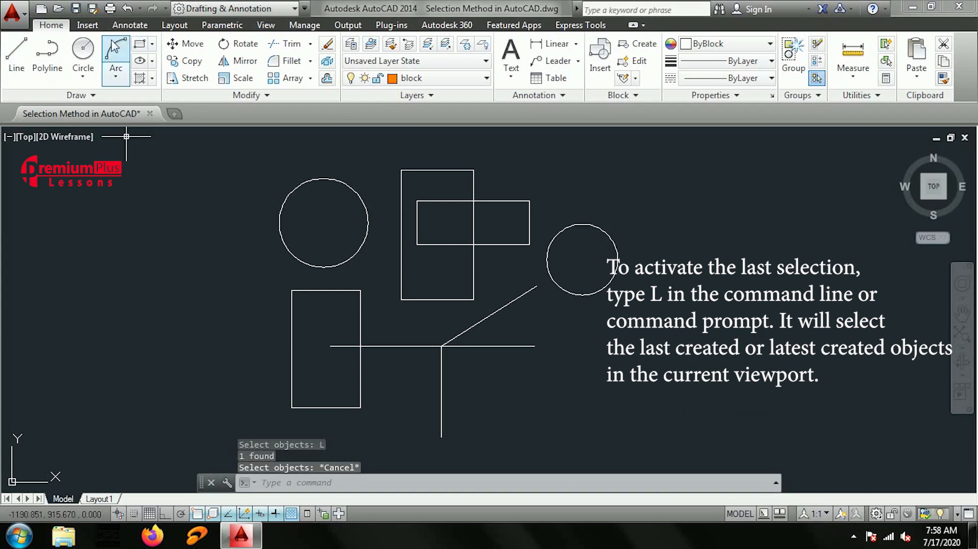
- Draw a small, nearly square rectangle in the empty area below and outside the large circle, beside the lower rectangle
click(140, 44)
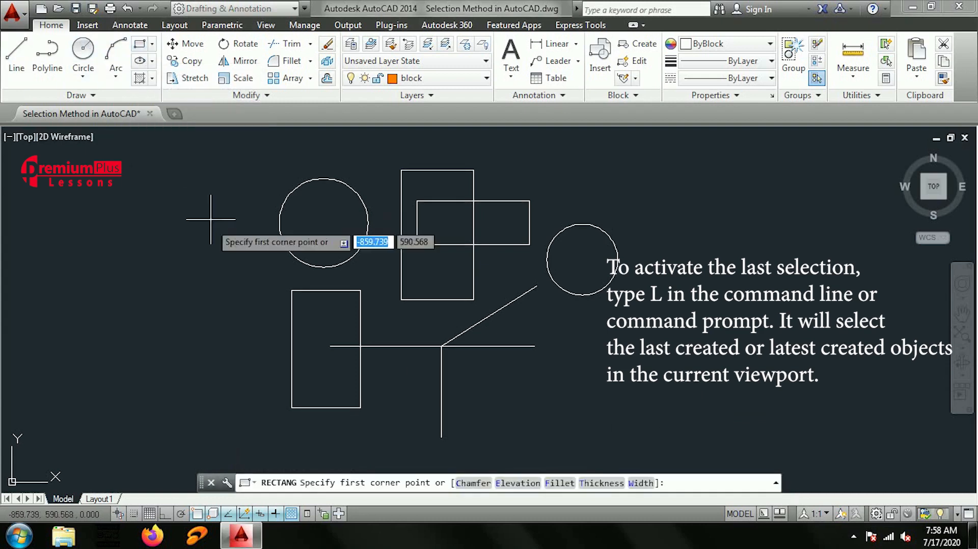
click(206, 264)
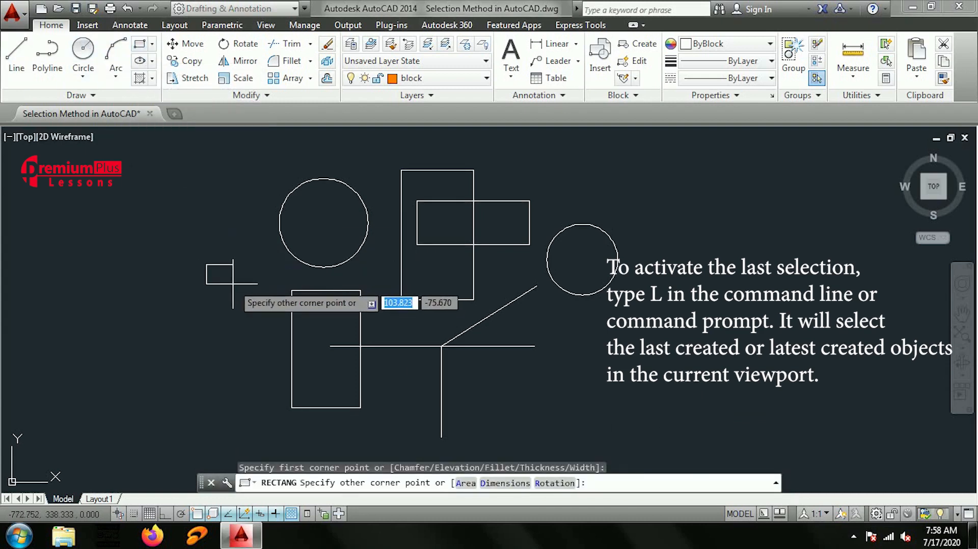
click(256, 313)
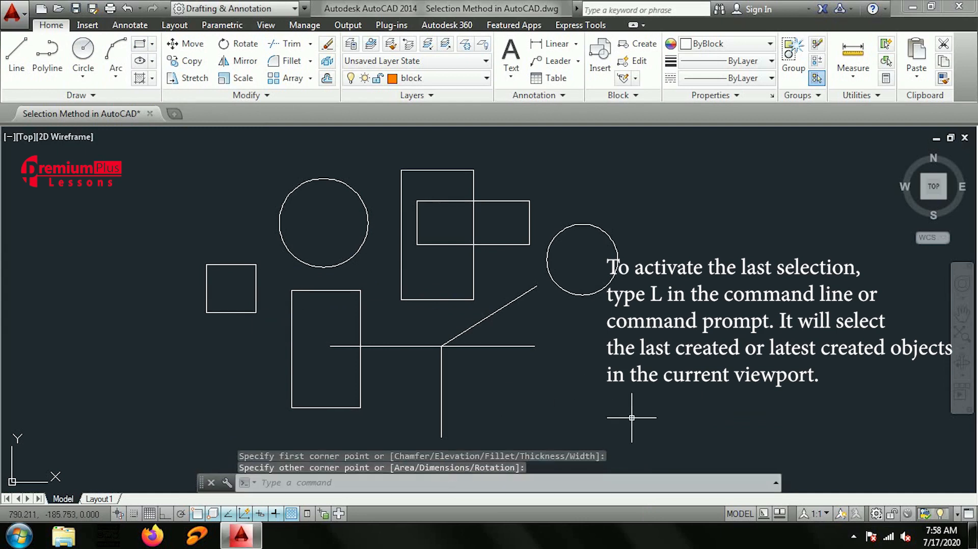
- In the Move command, select the newly drawn small rectangle with the Last option (L), and cancel the command
click(187, 44)
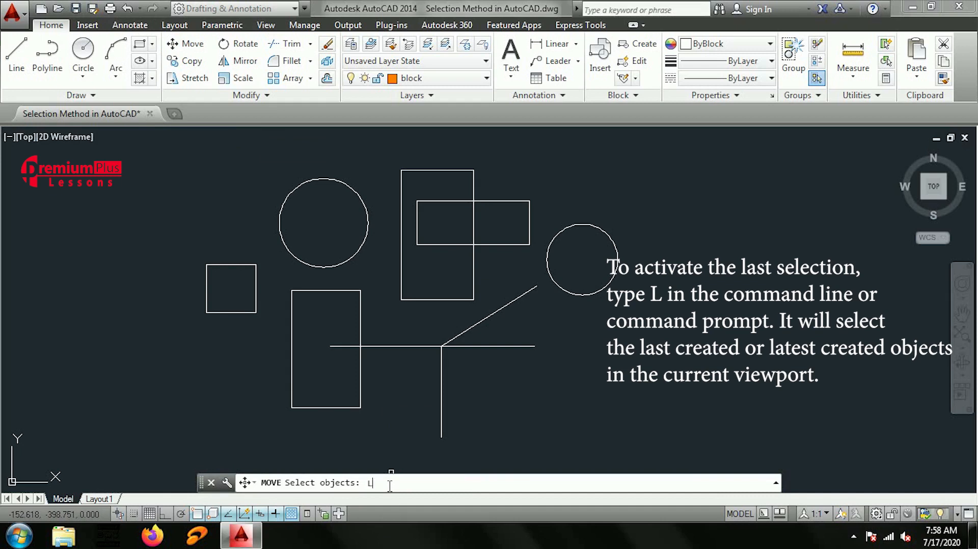
key(Return)
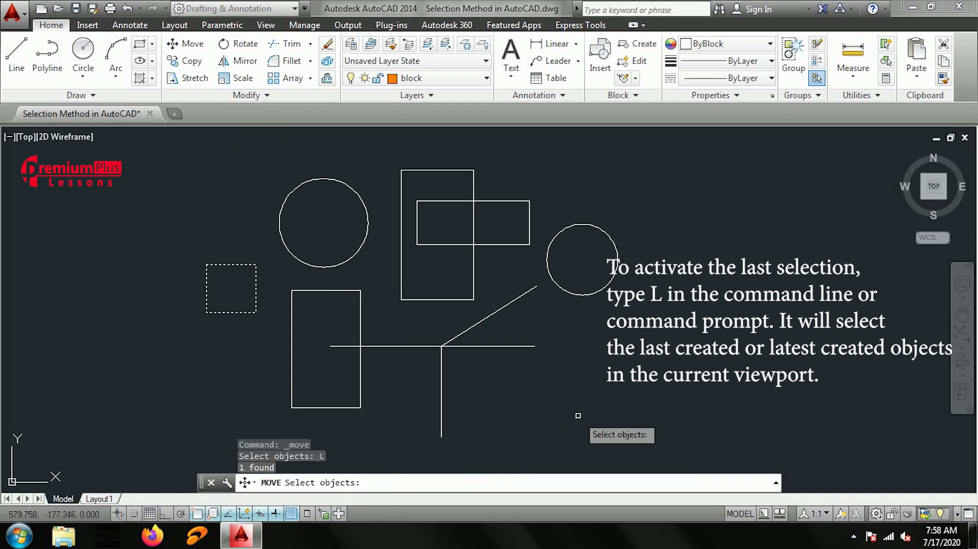
key(Escape)
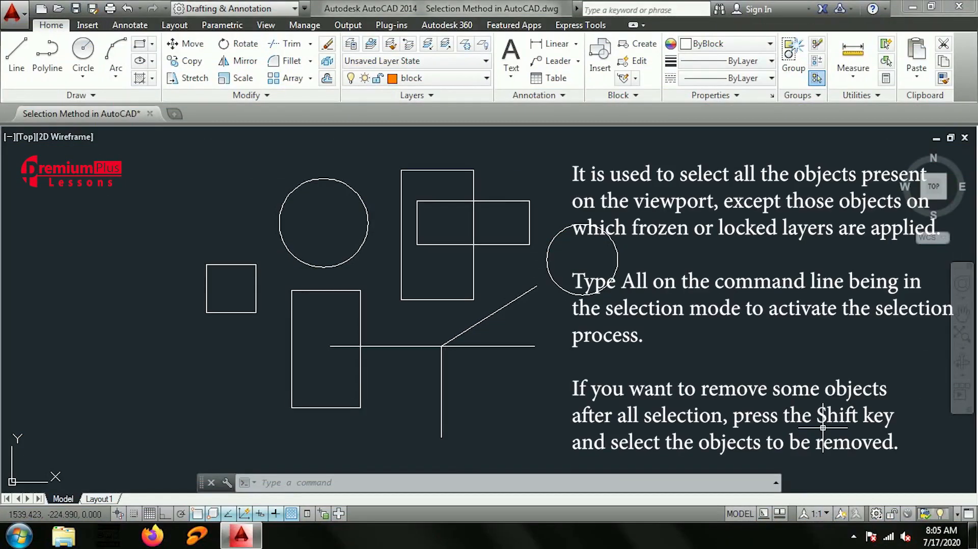
- In the Move command, select every object in the drawing with the All option, and cancel the command
click(198, 48)
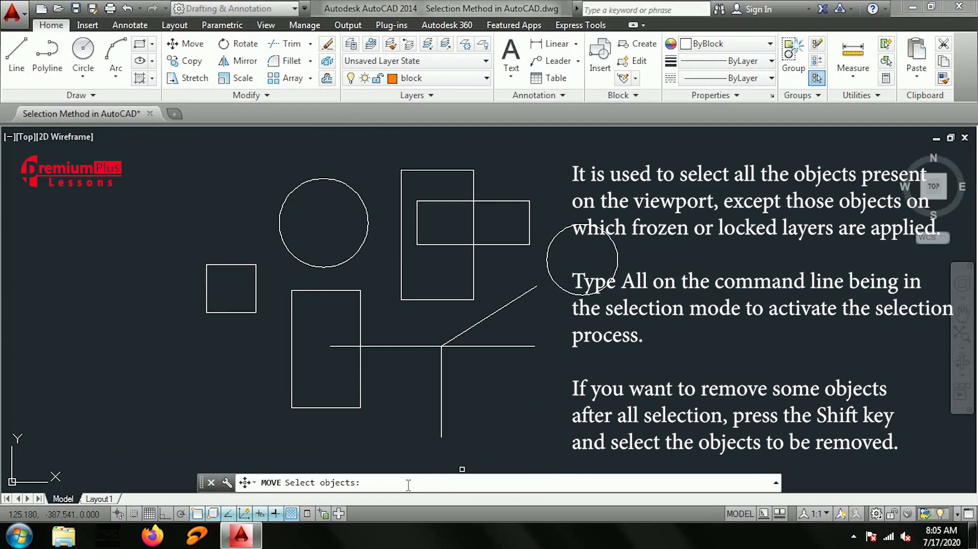
key(Return)
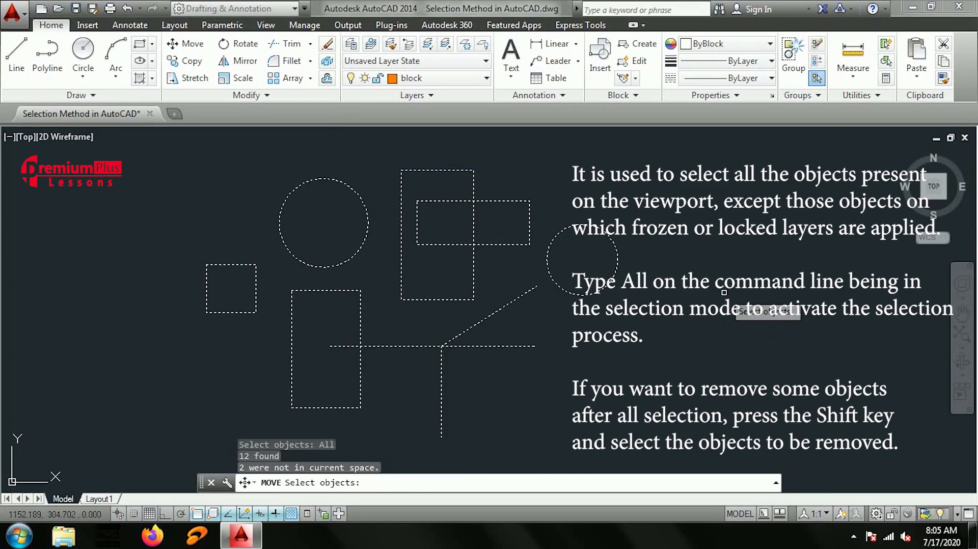
key(Escape)
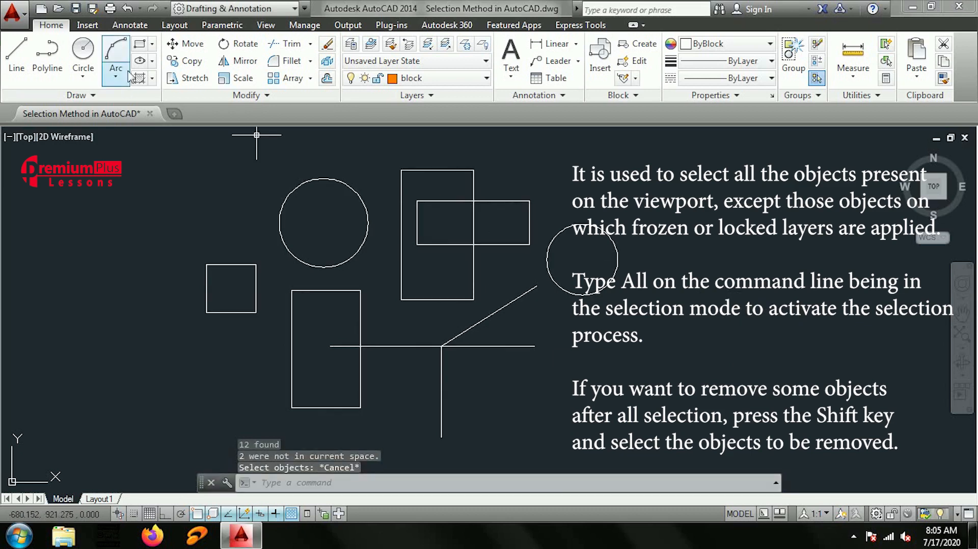
- In the Copy command, select every object in the drawing with the All option, and cancel the command
click(184, 61)
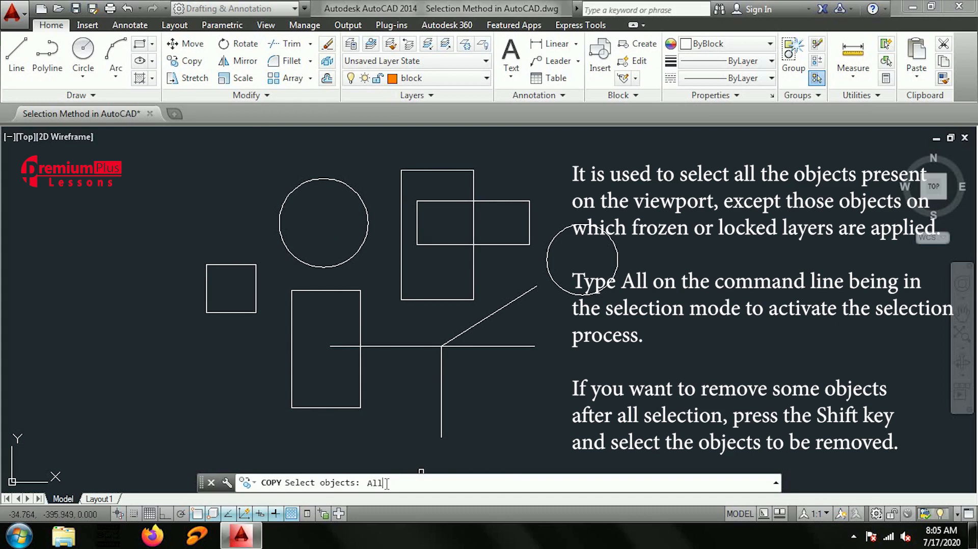
key(Return)
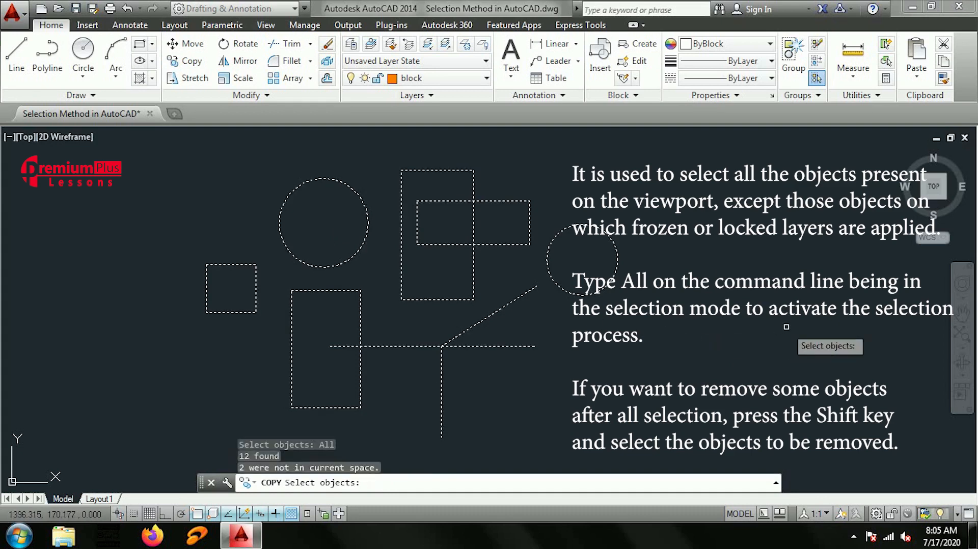
key(Escape)
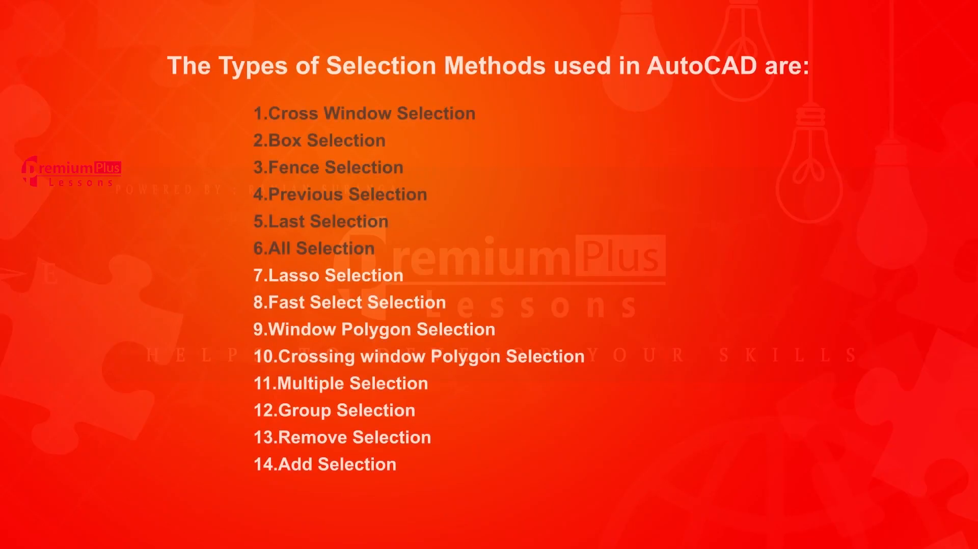
click(338, 278)
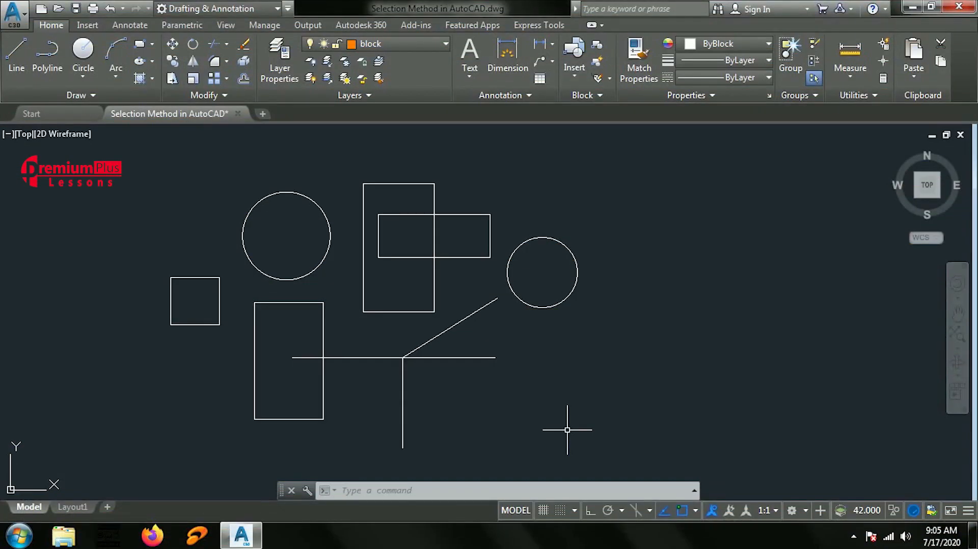
- Try window and crossing lasso selections around several groups of shapes, finishing with the small circle, and clear each selection
mouse_move(569, 430)
mouse_down()
mouse_move(569, 365)
mouse_move(494, 225)
mouse_move(383, 212)
mouse_move(273, 225)
mouse_move(113, 326)
mouse_move(117, 488)
mouse_move(124, 481)
mouse_up()
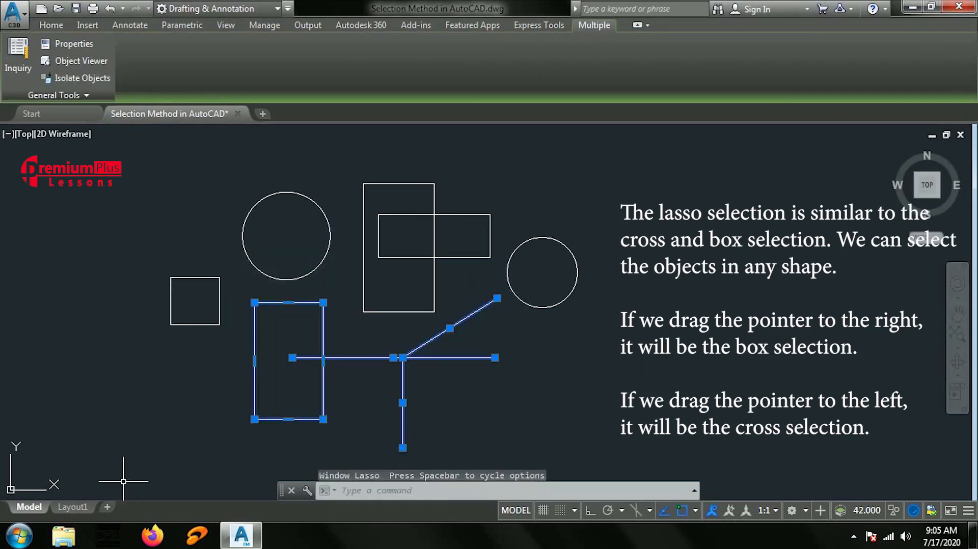
key(Escape)
mouse_move(169, 178)
mouse_down()
mouse_move(255, 176)
mouse_move(332, 188)
mouse_move(351, 234)
mouse_move(228, 401)
mouse_move(109, 382)
mouse_move(186, 408)
mouse_up()
key(Escape)
mouse_move(568, 380)
mouse_down()
mouse_move(572, 351)
mouse_move(497, 157)
mouse_move(176, 212)
mouse_move(138, 281)
mouse_up()
key(Escape)
mouse_move(320, 164)
mouse_down()
mouse_move(364, 196)
mouse_move(451, 351)
mouse_move(365, 359)
mouse_move(267, 298)
mouse_move(297, 159)
mouse_move(284, 163)
mouse_move(308, 159)
mouse_move(255, 285)
mouse_move(352, 196)
mouse_up()
key(Escape)
mouse_move(449, 153)
mouse_down()
mouse_move(175, 203)
mouse_move(172, 377)
mouse_move(308, 476)
mouse_move(516, 429)
mouse_up()
key(Escape)
mouse_move(575, 432)
mouse_down()
mouse_move(586, 277)
mouse_move(384, 213)
mouse_up()
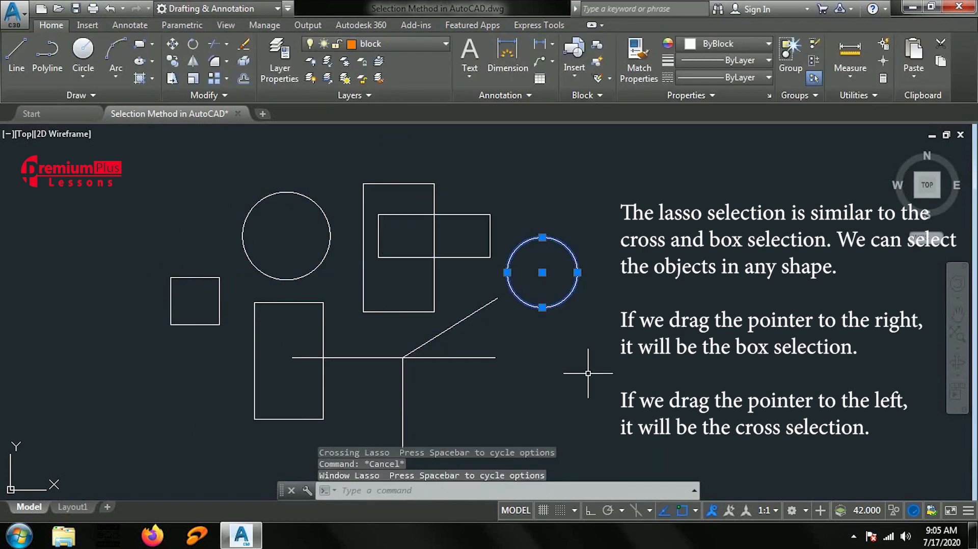
key(Escape)
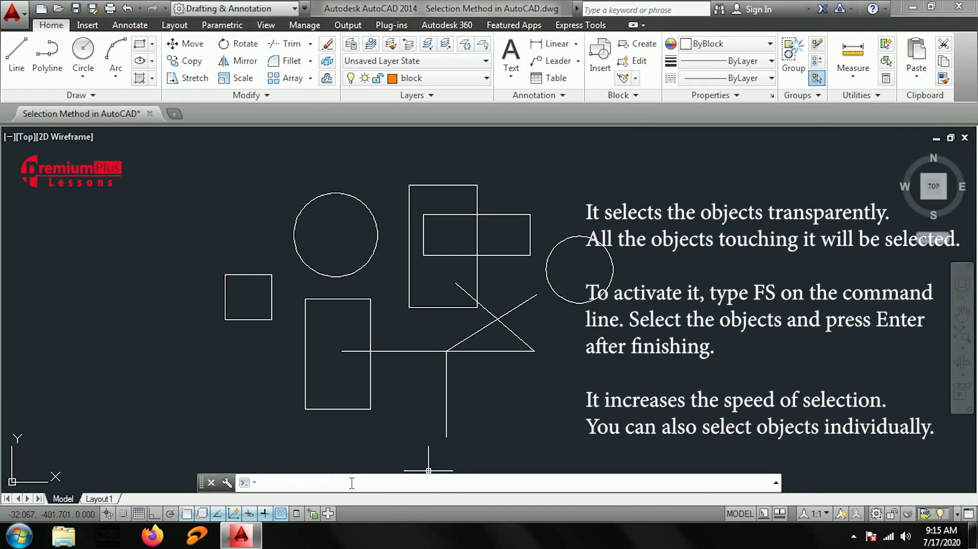
- Run Fast Select (FS) on the long horizontal line, add the remaining rectangles, circles and small square individually, and clear the selection
key(Return)
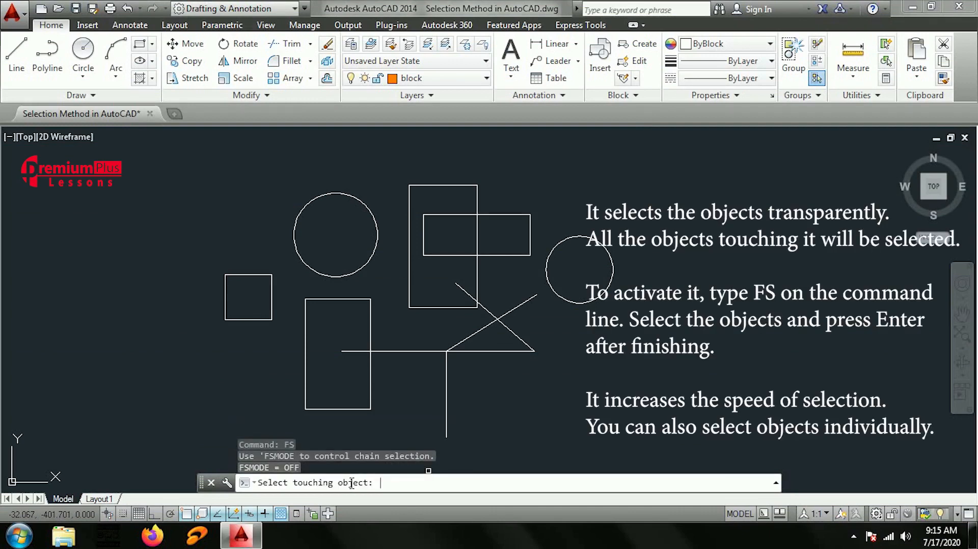
click(439, 351)
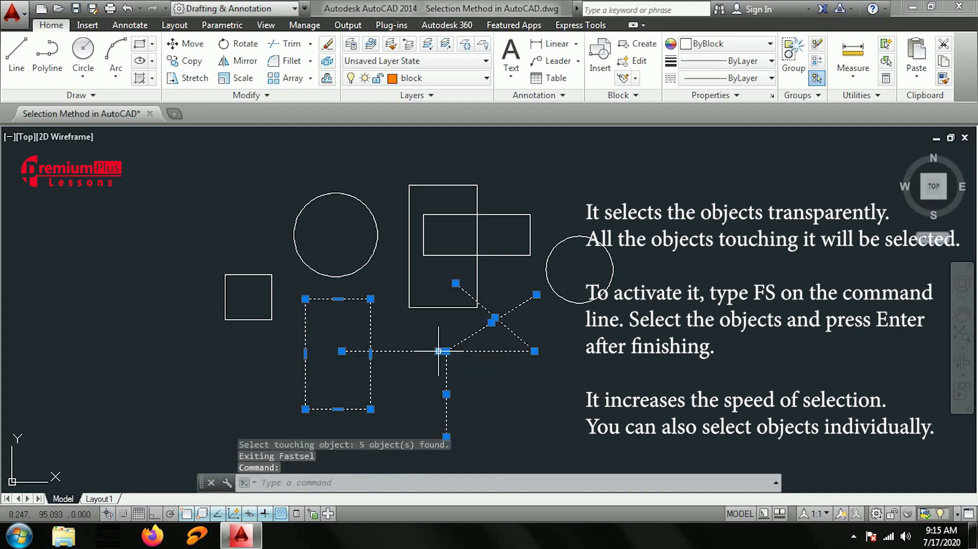
click(435, 307)
click(509, 255)
click(569, 236)
click(366, 205)
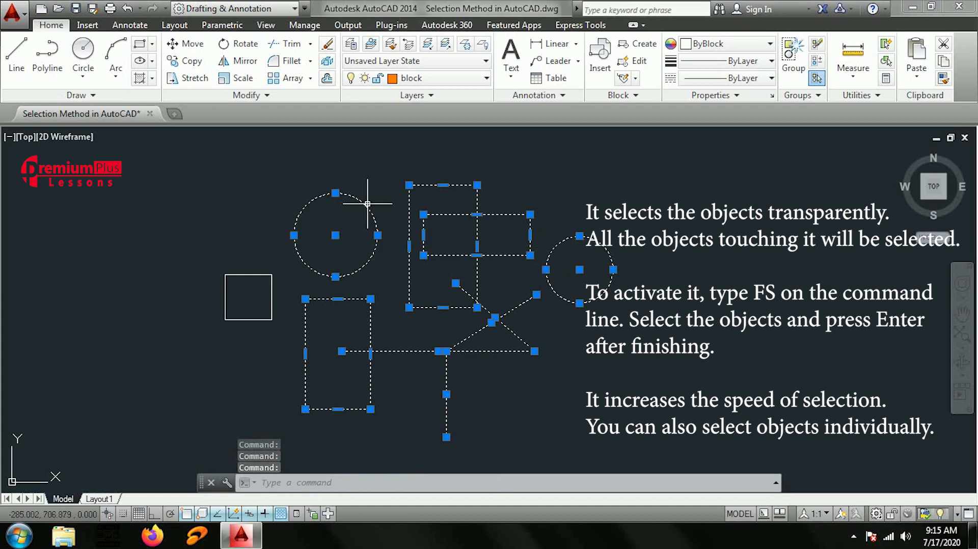
click(240, 274)
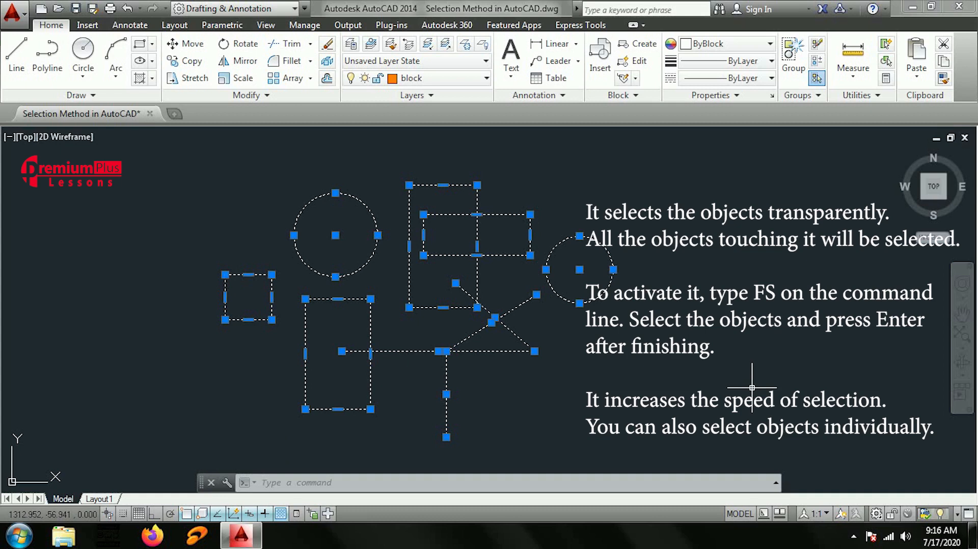
key(Escape)
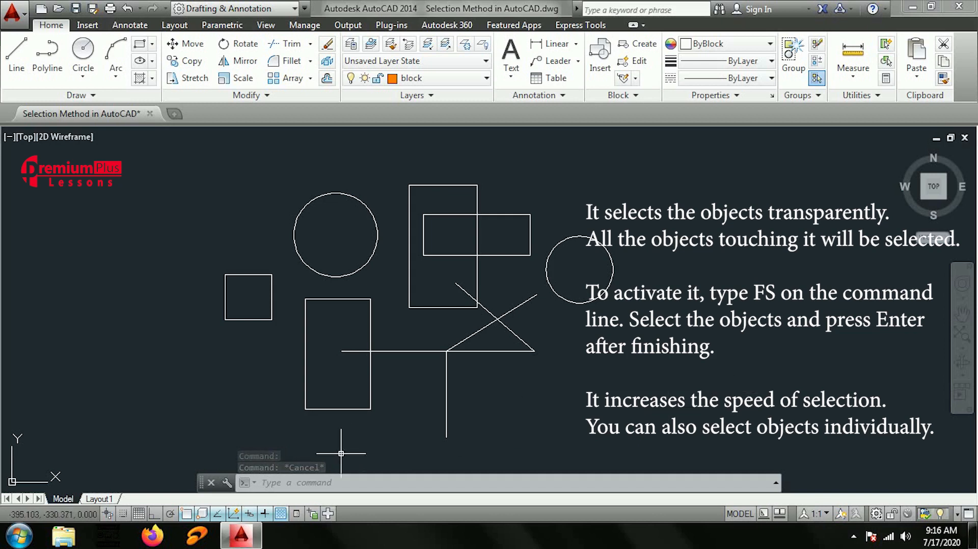
- Run Fast Select (FS) on the large circle, and add the small circle and the horizontal rectangle with selection windows
text(f)
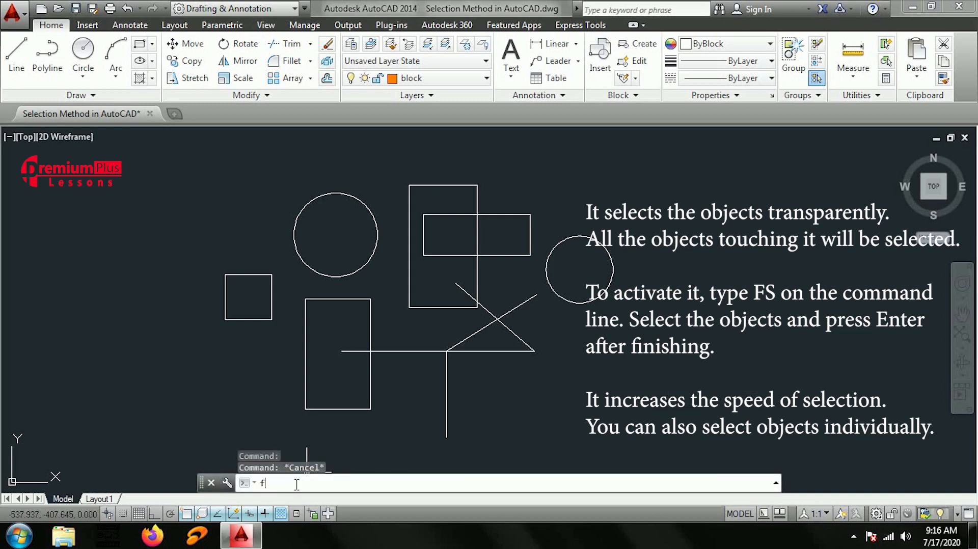
text(s)
key(Return)
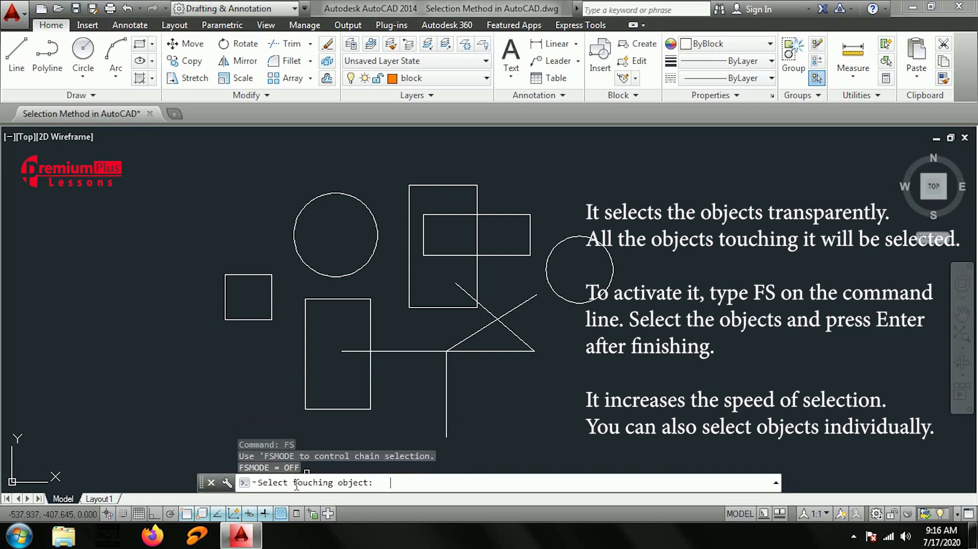
click(378, 268)
click(780, 306)
click(556, 234)
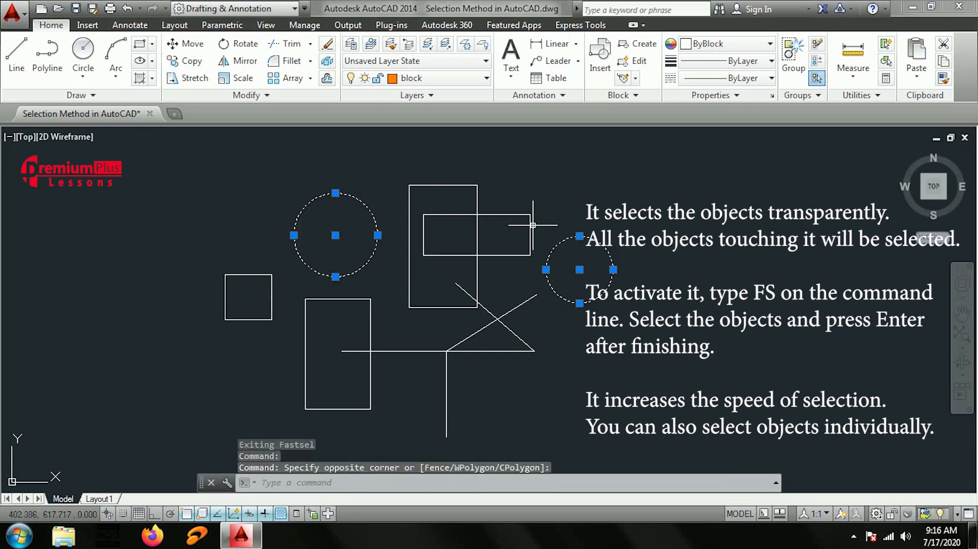
click(533, 225)
click(528, 230)
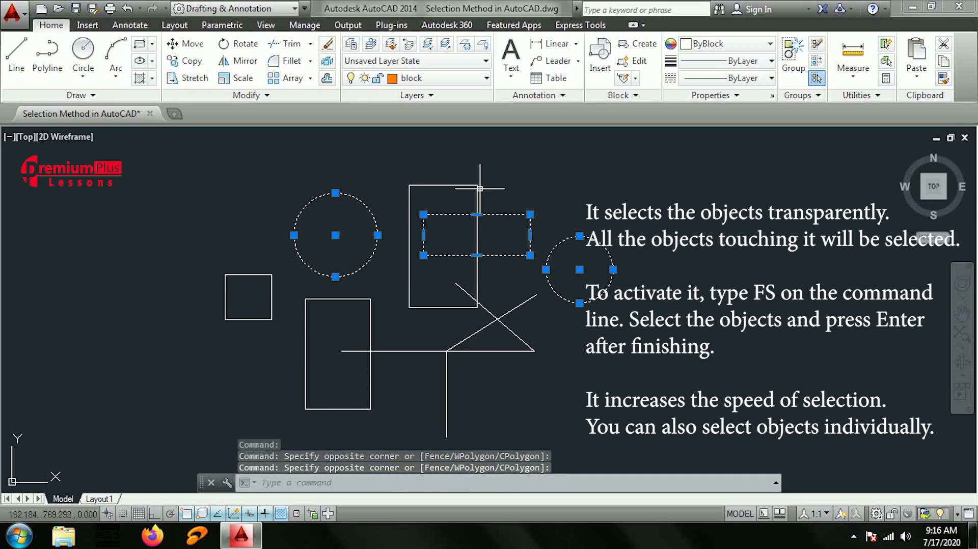
- Add the upper tall rectangle, the lower rectangle, the small square and the crossing lines to the selection
click(479, 189)
click(472, 219)
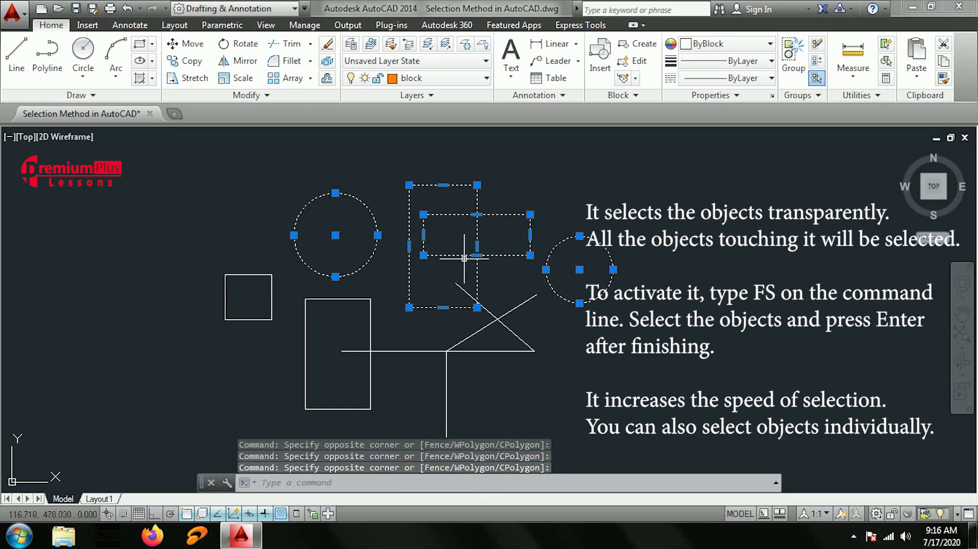
click(371, 321)
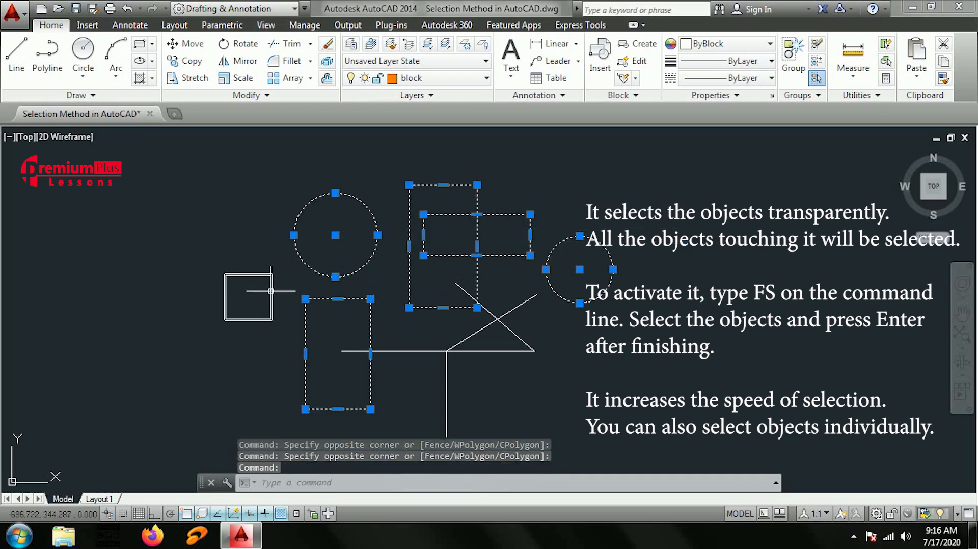
click(271, 290)
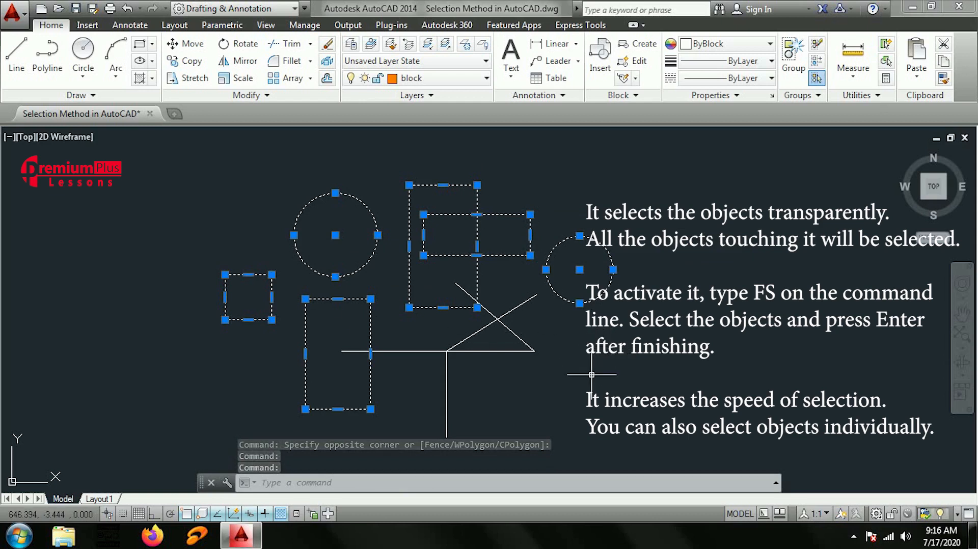
click(492, 314)
click(492, 315)
click(497, 351)
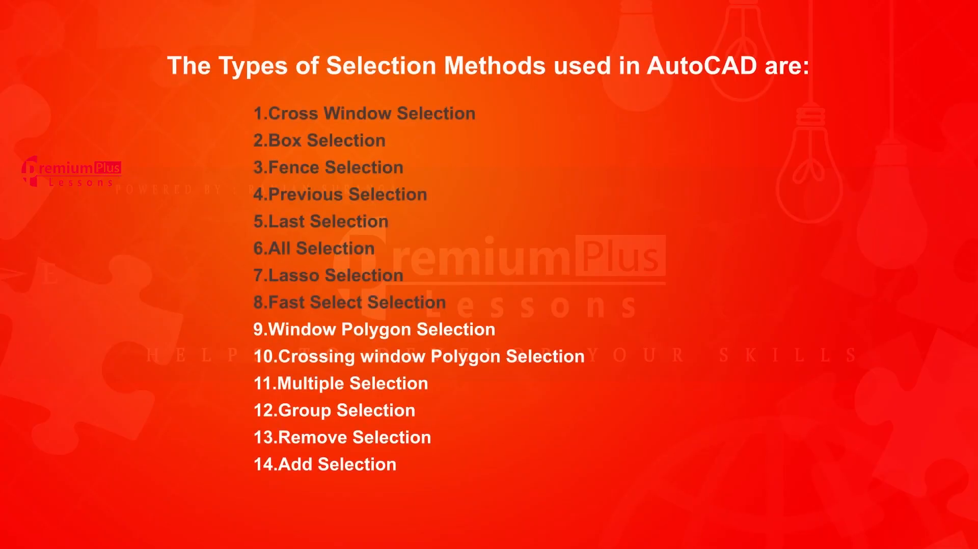
click(340, 331)
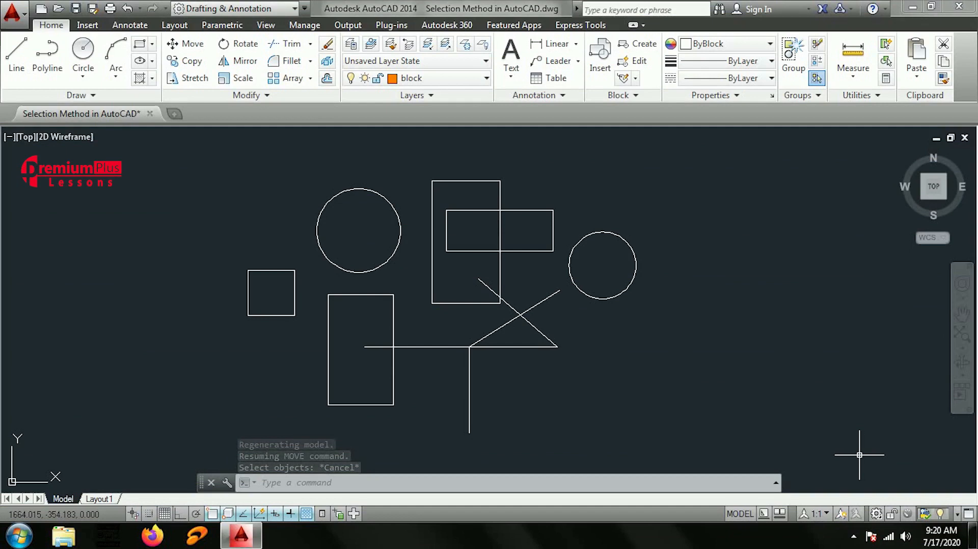
- In the Move command, enclose the large circle and the upper tall rectangle with a window polygon (WP), and cancel the command
click(186, 44)
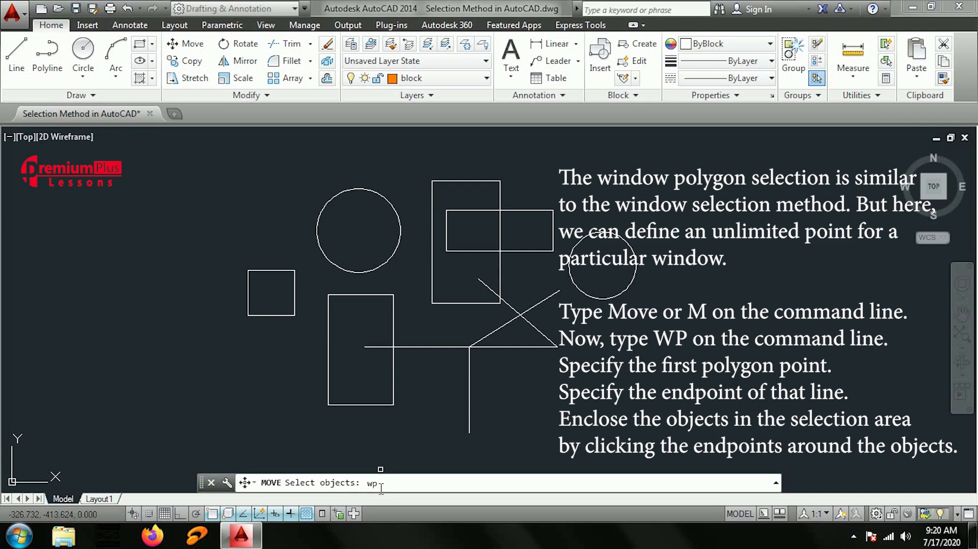
text(wp)
key(Return)
click(308, 262)
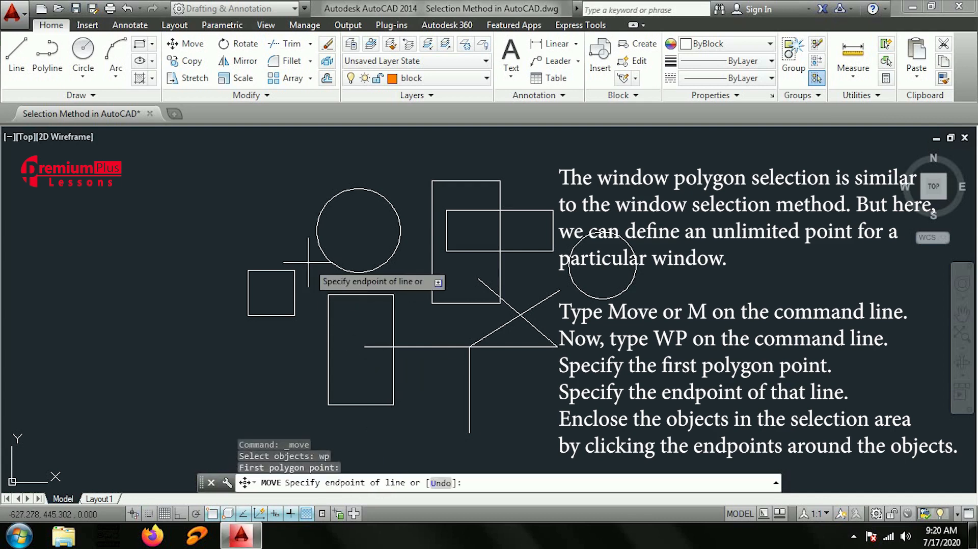
click(307, 164)
click(385, 156)
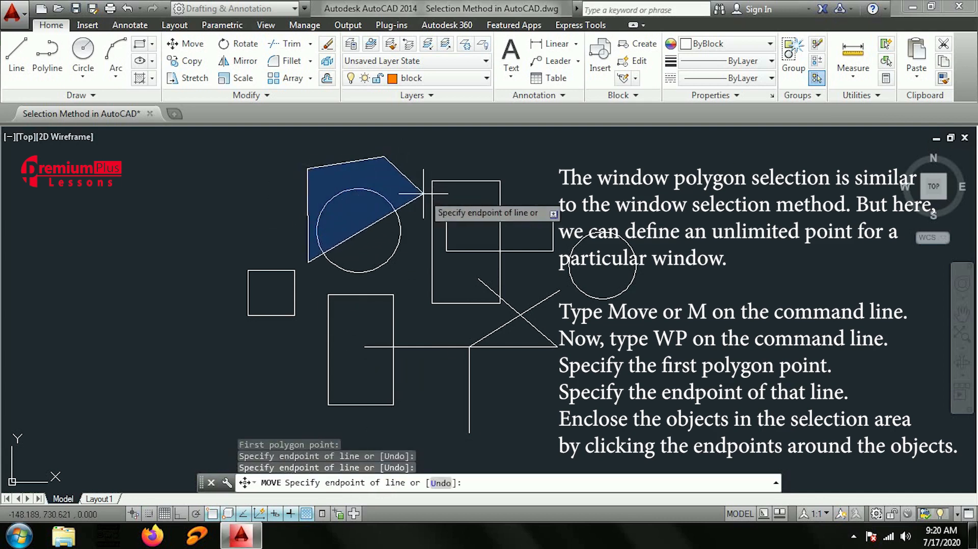
click(413, 207)
click(427, 156)
click(517, 163)
click(518, 280)
click(492, 321)
click(425, 316)
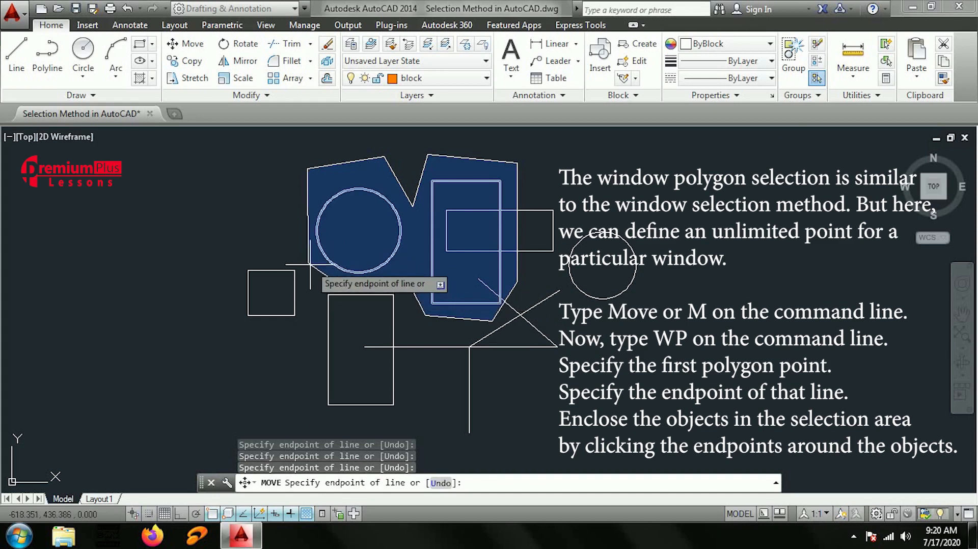
key(Return)
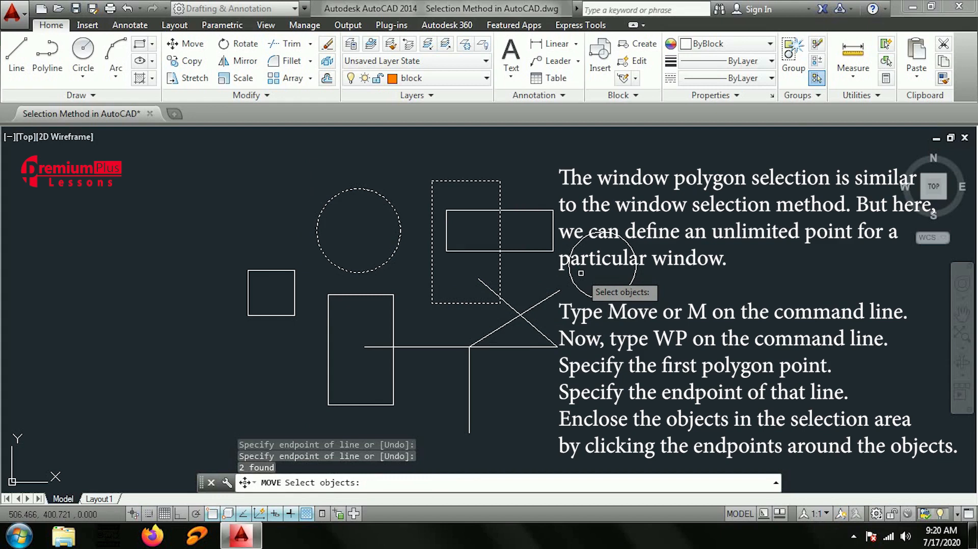
key(Escape)
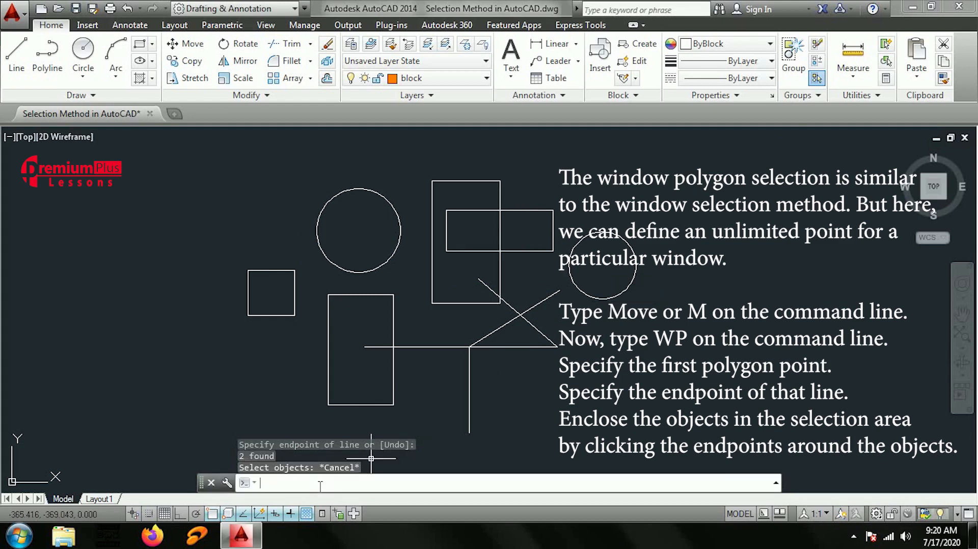
- In the Move command, enclose the small circle with a window polygon (WP) drawn past the crossing lines, and cancel the command
click(183, 44)
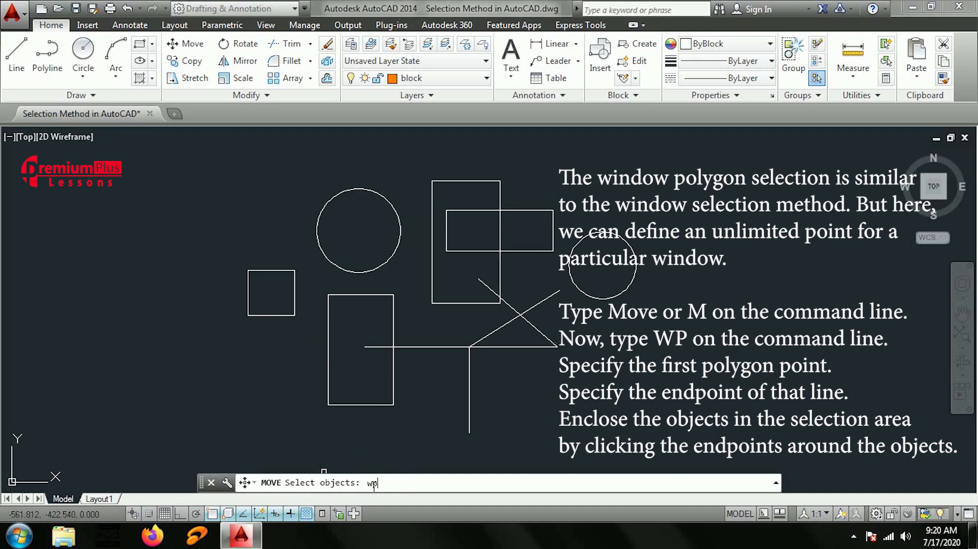
text(wp)
key(Return)
click(655, 326)
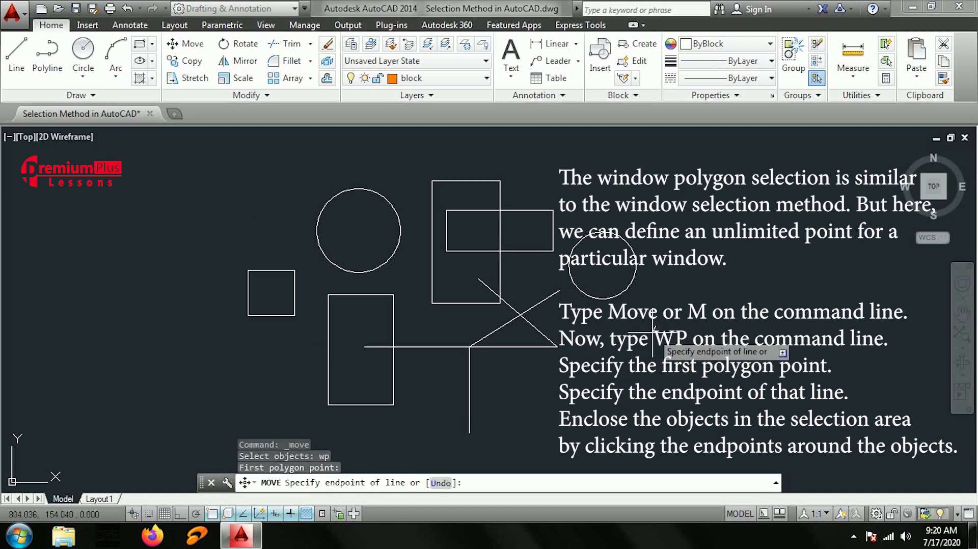
click(617, 387)
click(499, 378)
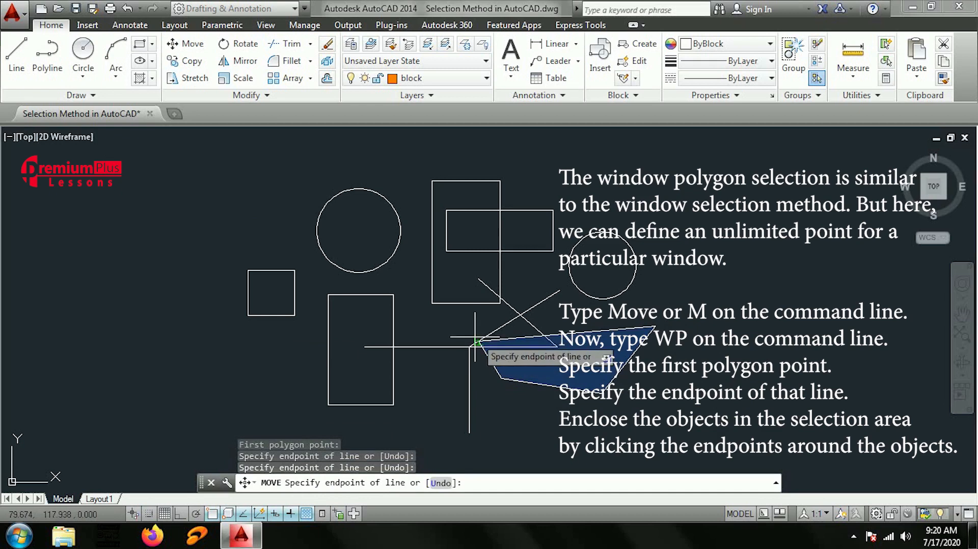
click(473, 336)
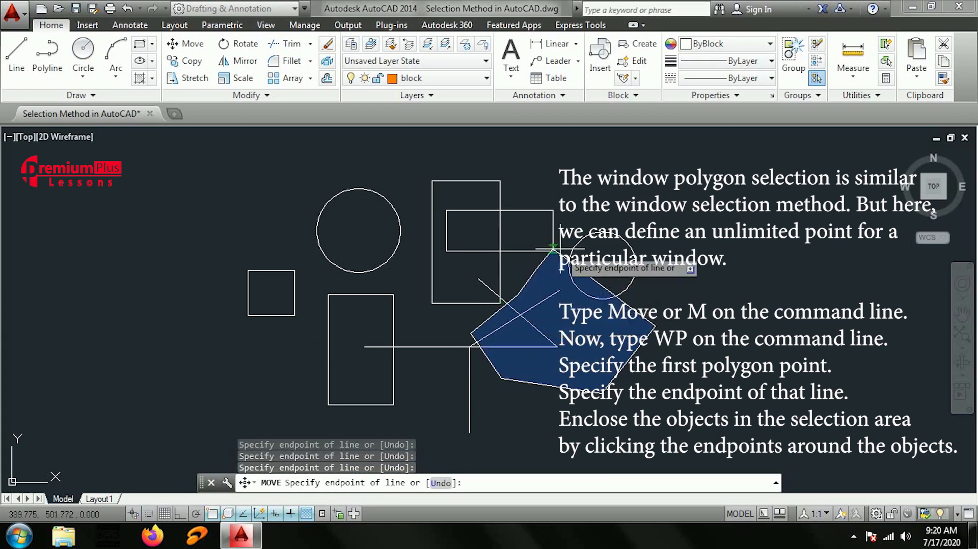
click(586, 203)
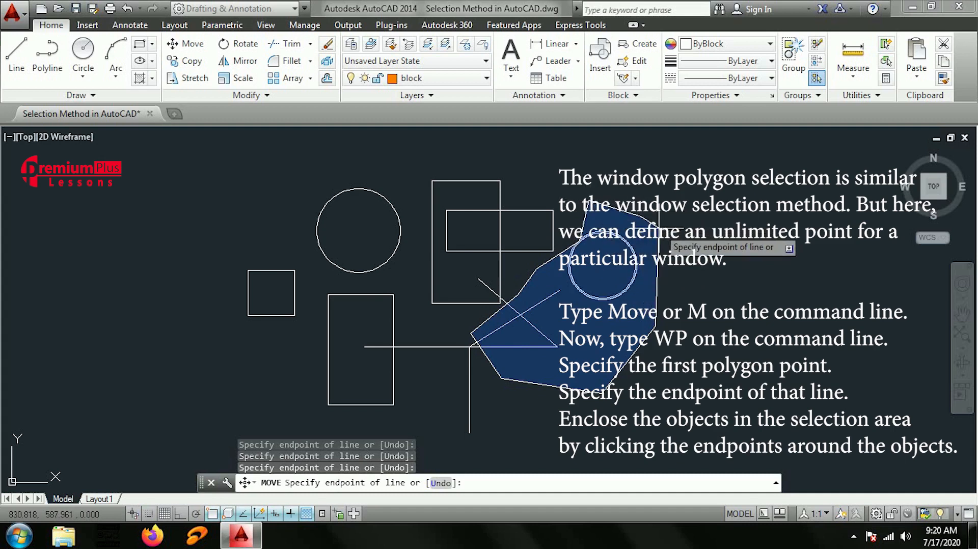
key(Return)
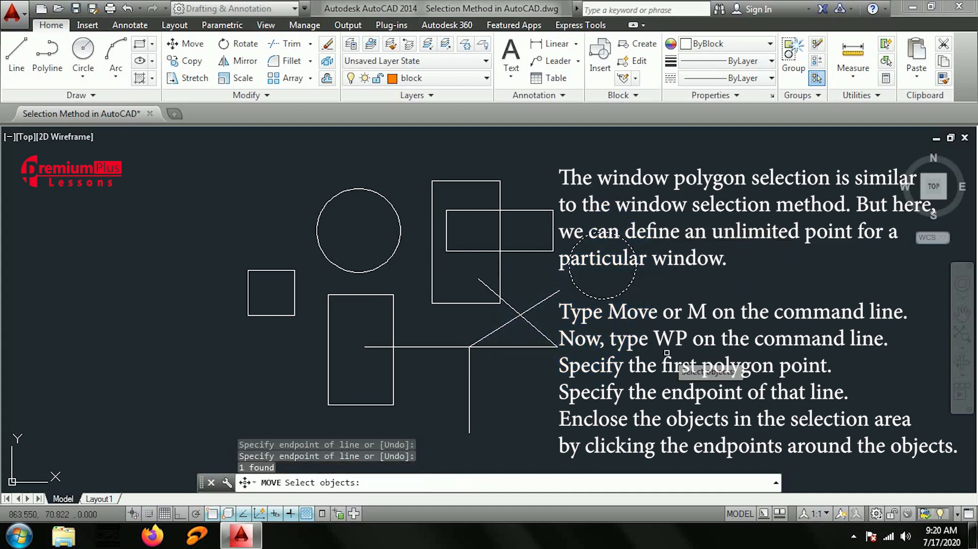
key(Escape)
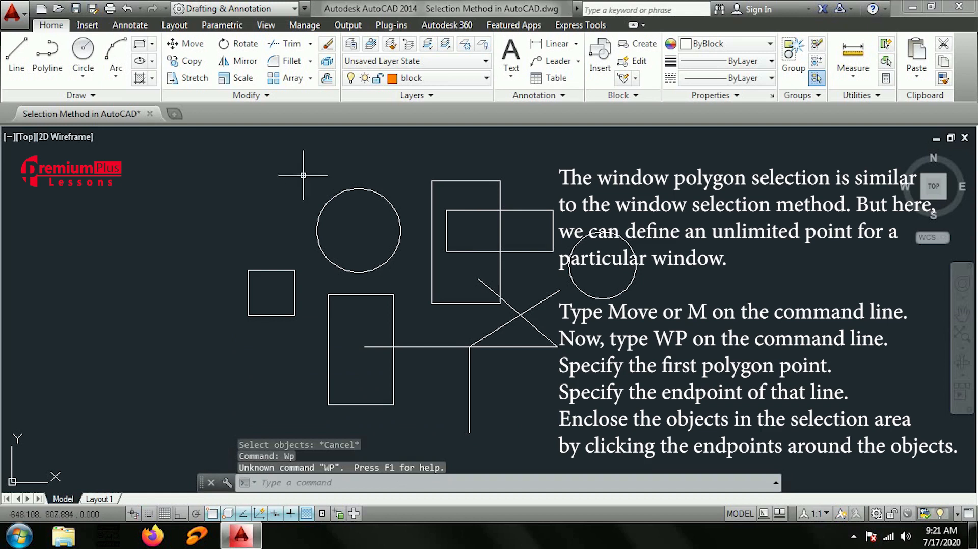
click(256, 160)
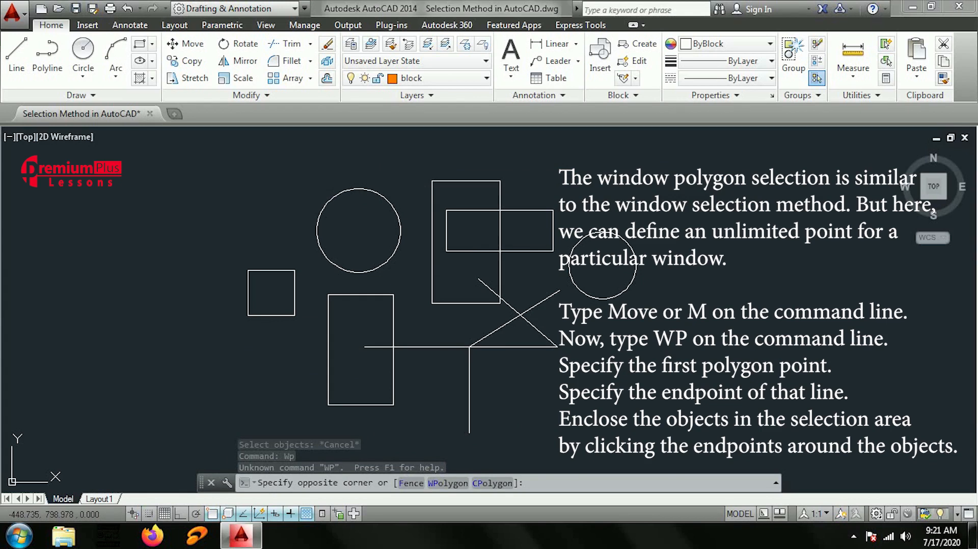
click(364, 485)
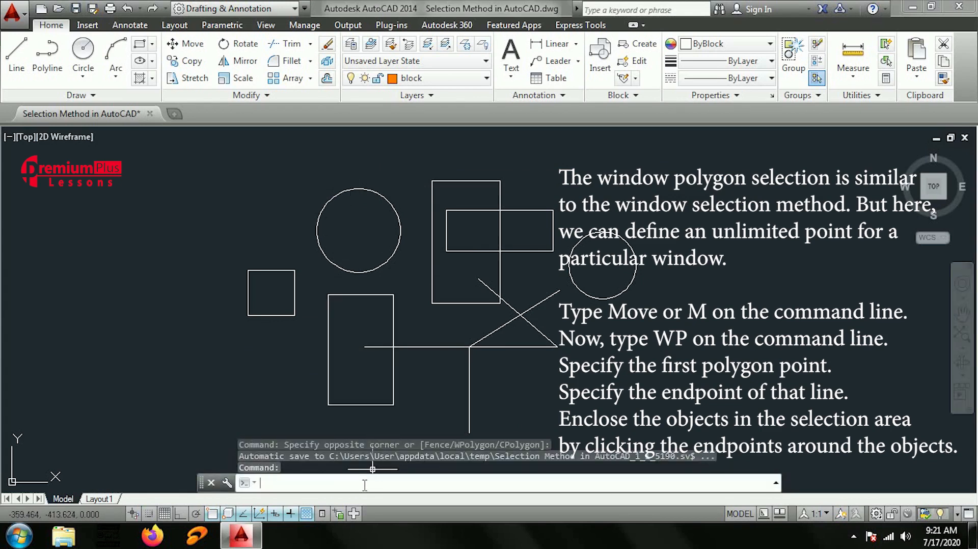
text(wp)
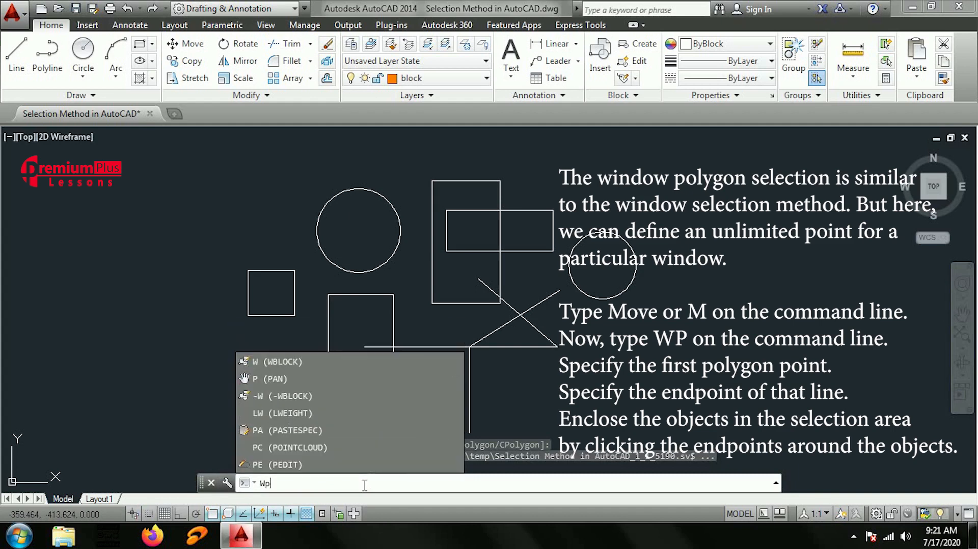
key(Return)
key(Escape)
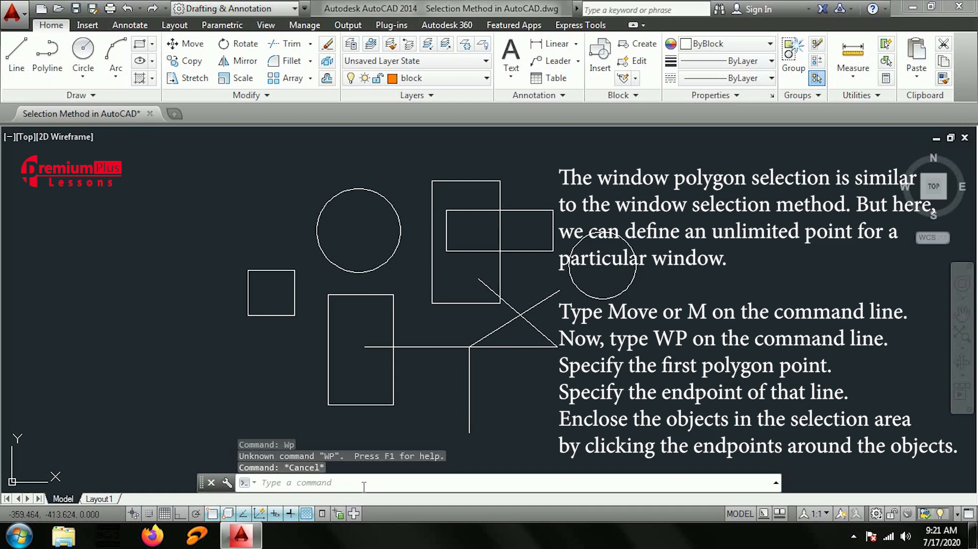
- In the Move command, draw a window polygon (WP) around the shapes, cutting across the lower rectangle and the vertical line, and cancel the command
click(186, 44)
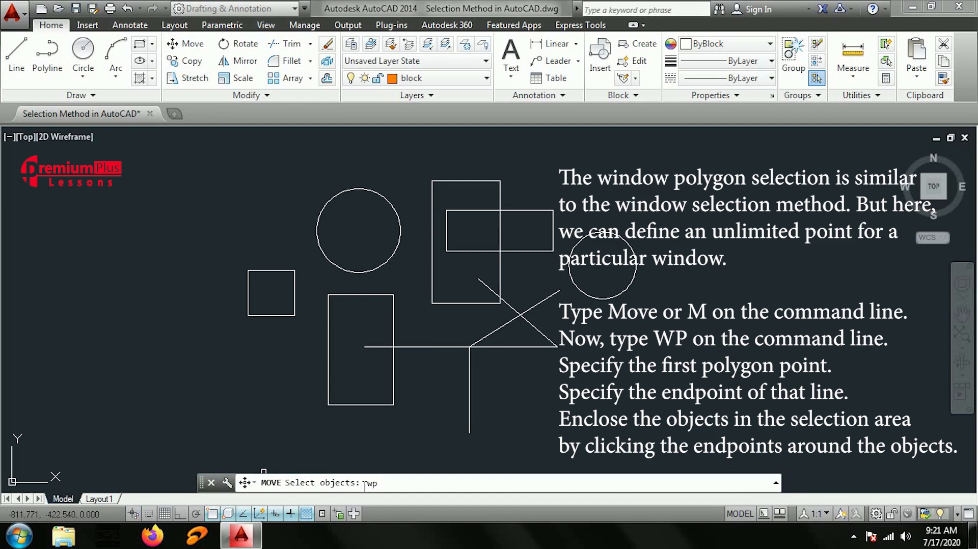
text(wp)
key(Return)
click(636, 378)
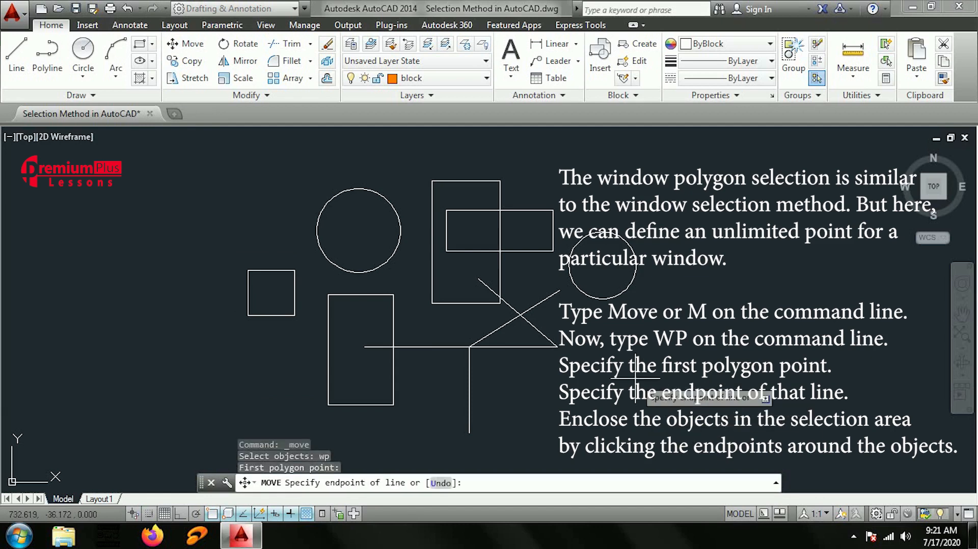
click(520, 438)
click(142, 352)
click(153, 247)
click(233, 158)
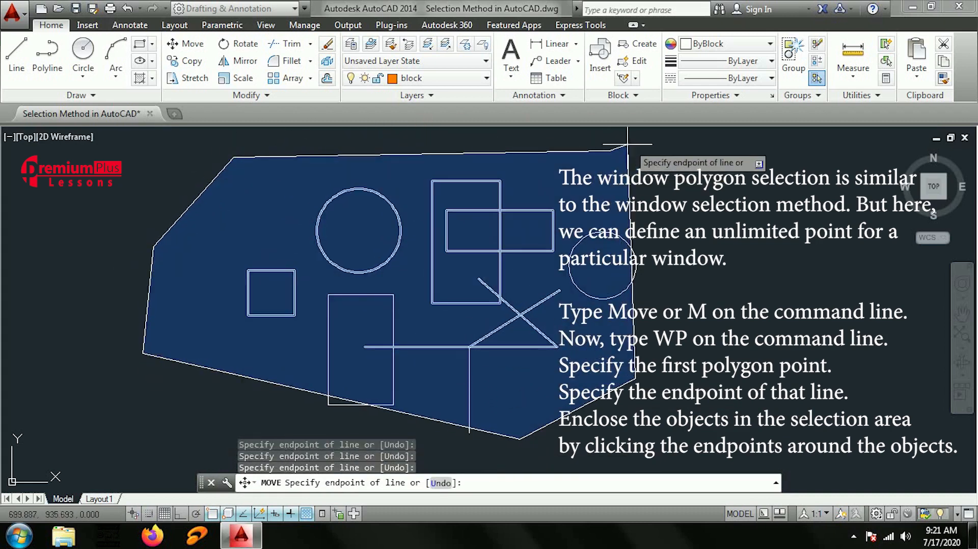
click(669, 149)
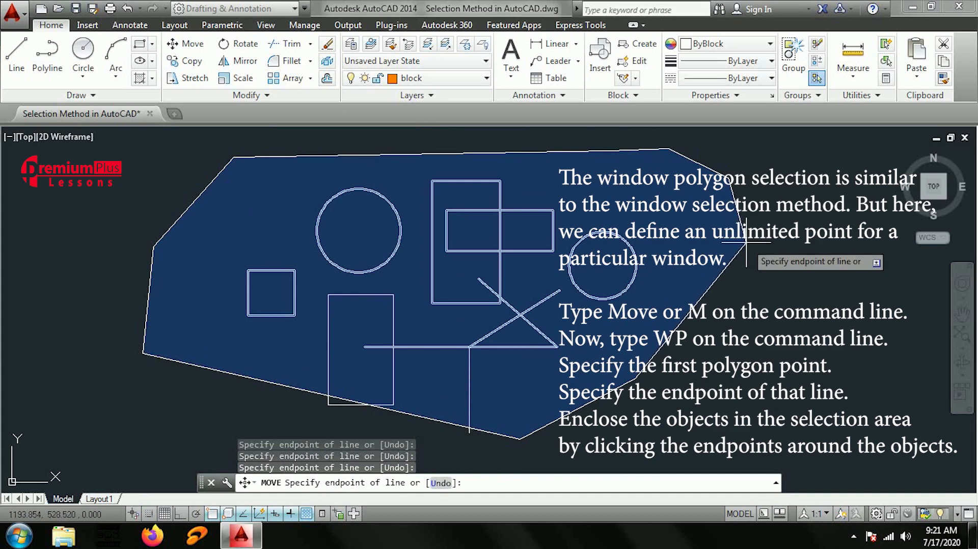
key(Return)
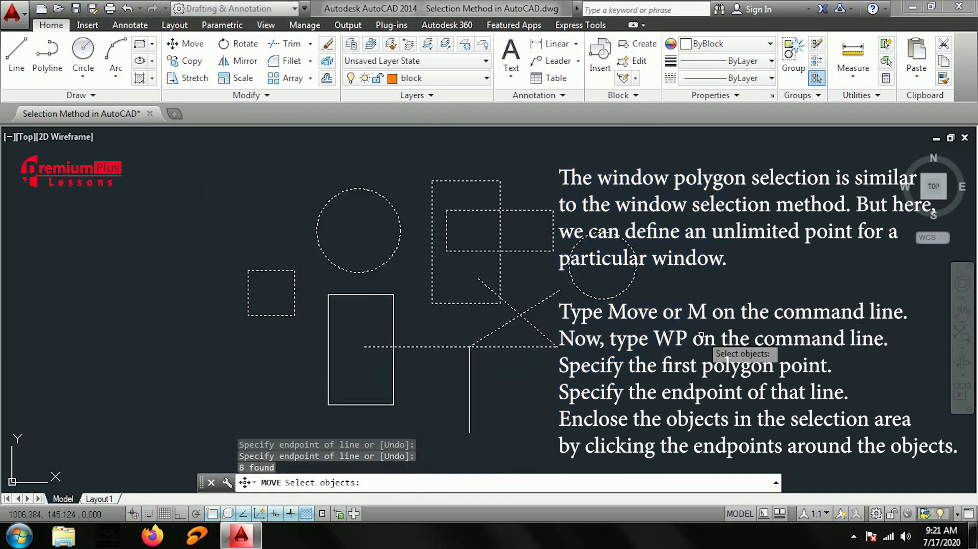
key(Escape)
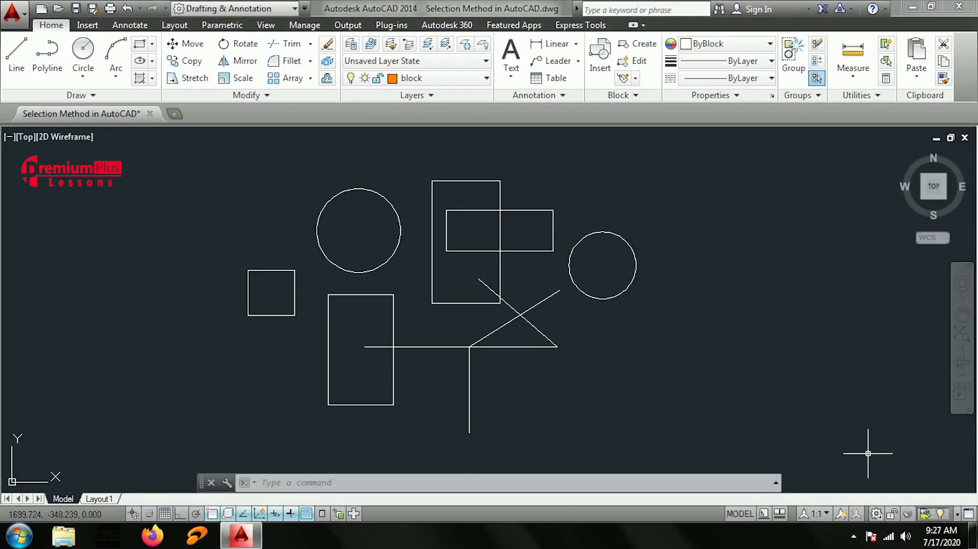
- In the Move command, begin a crossing polygon (CP) selection with its first point between the lower rectangle and the vertical line
click(186, 43)
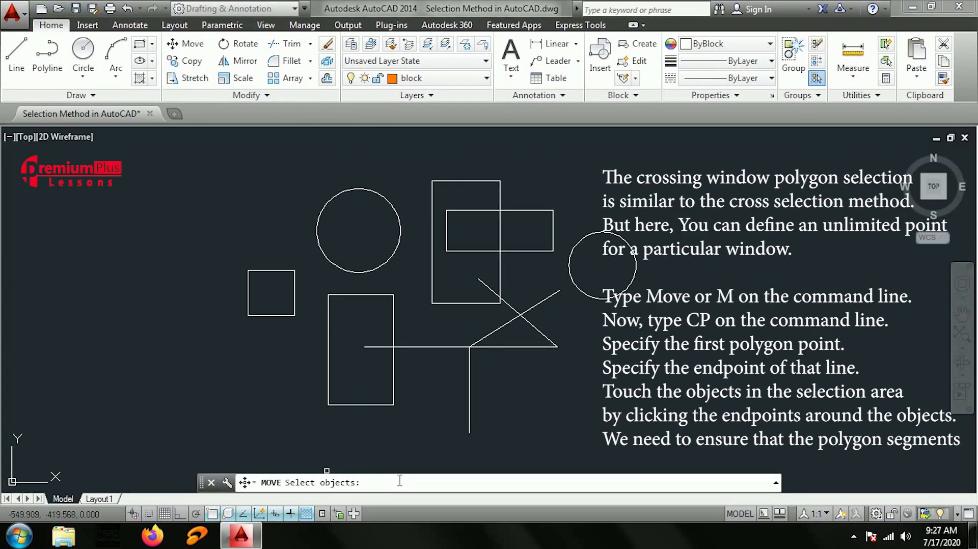
key(Return)
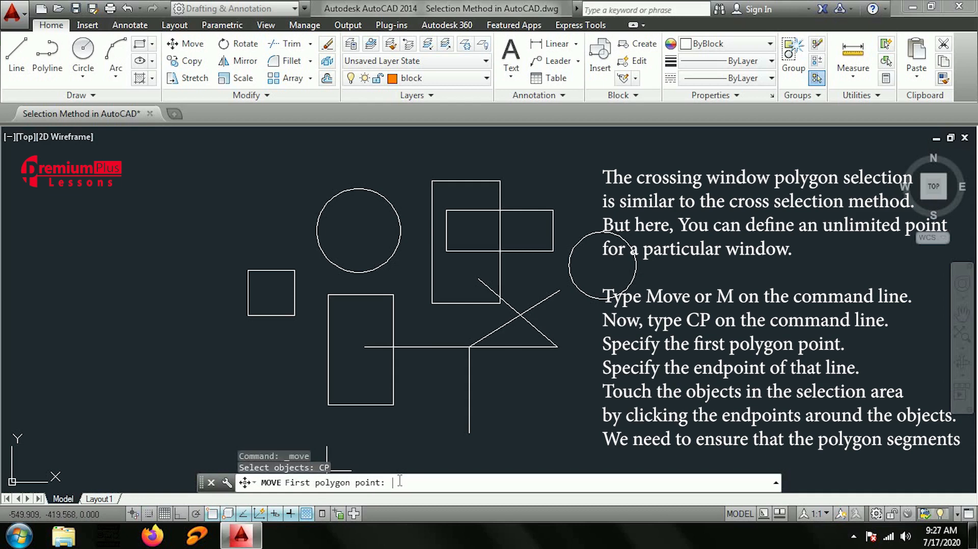
click(459, 388)
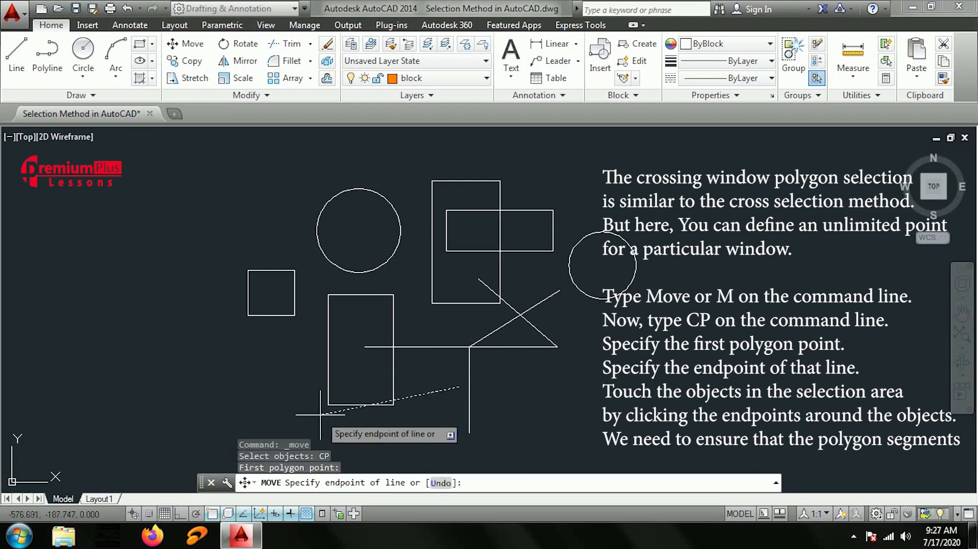